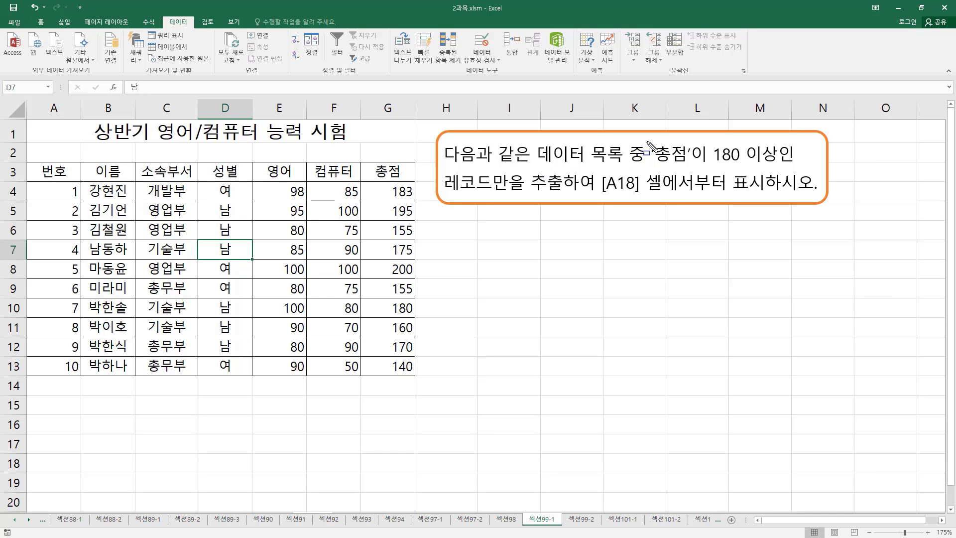
drag(647, 139, 780, 165)
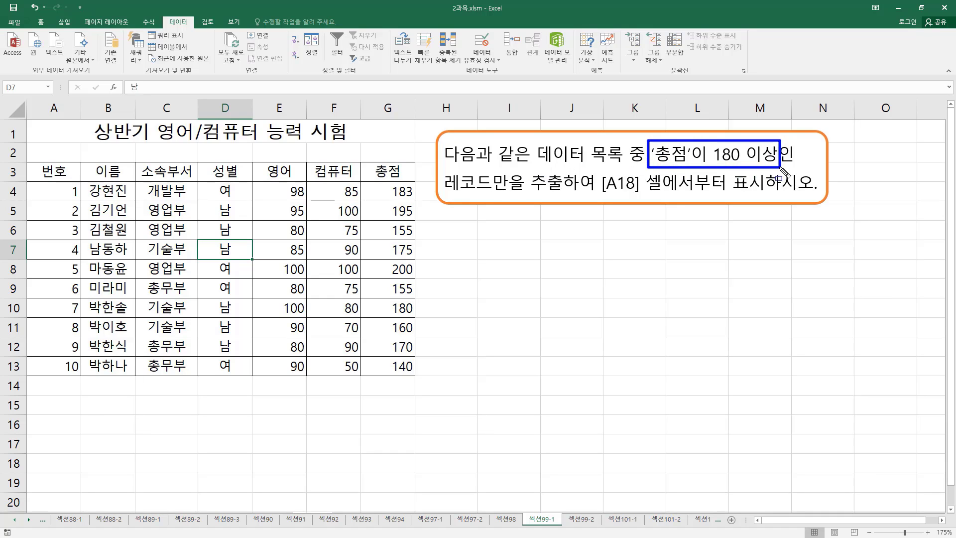
drag(443, 190, 770, 197)
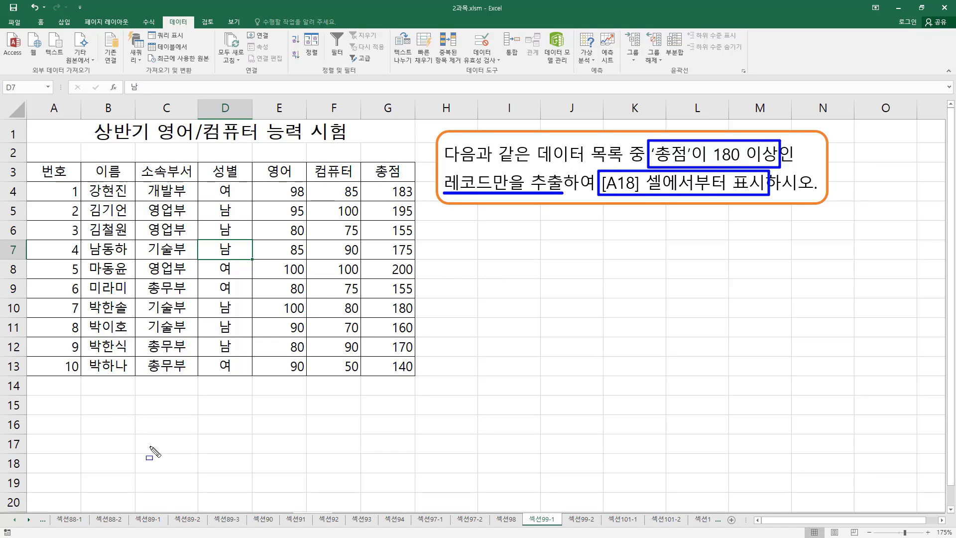
key(Escape)
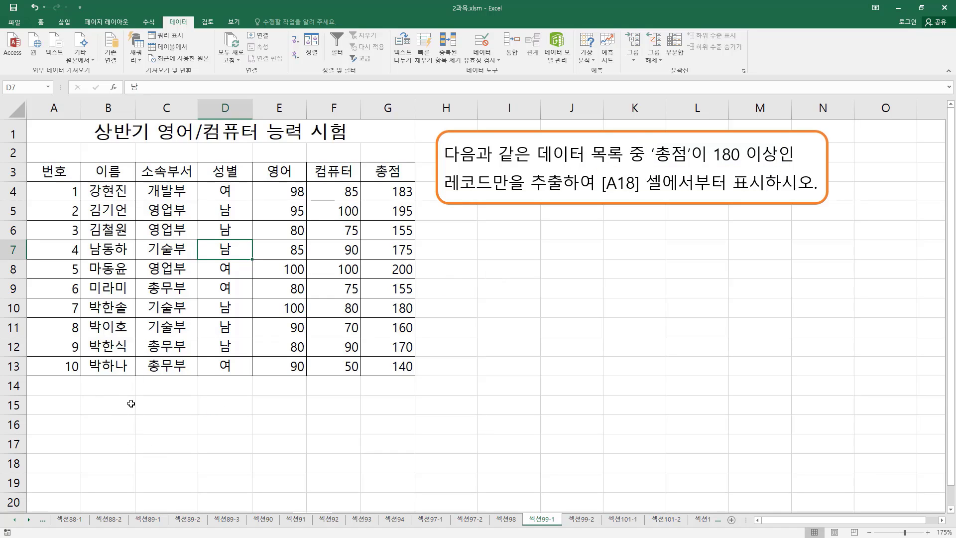
Enter the filter criterion below the table, with 총점 in B15 and >=180 in B16.
click(108, 407)
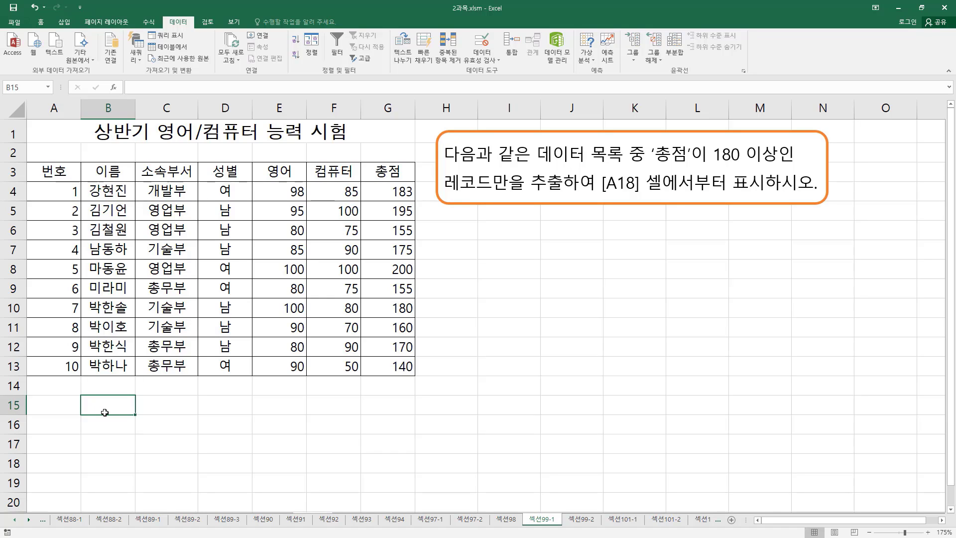
text(총점)
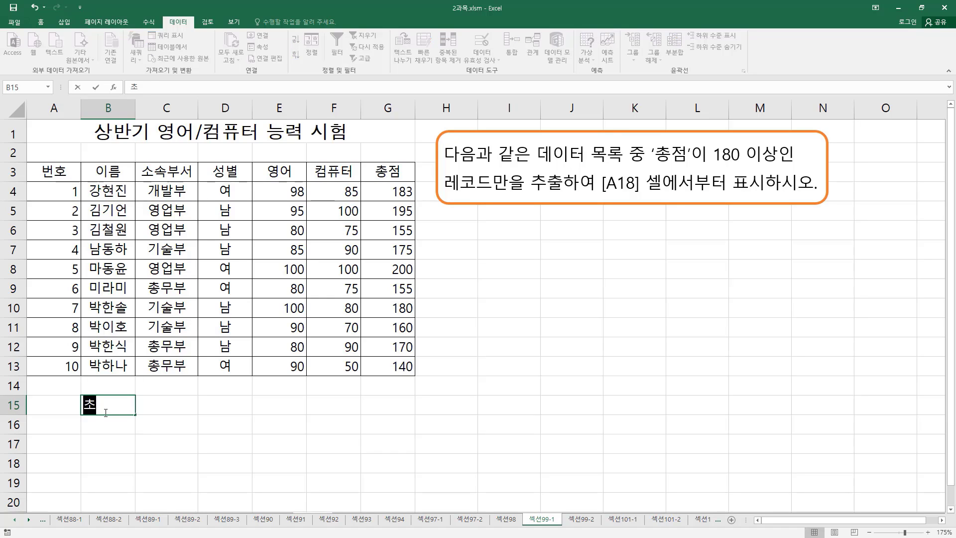
key(Return)
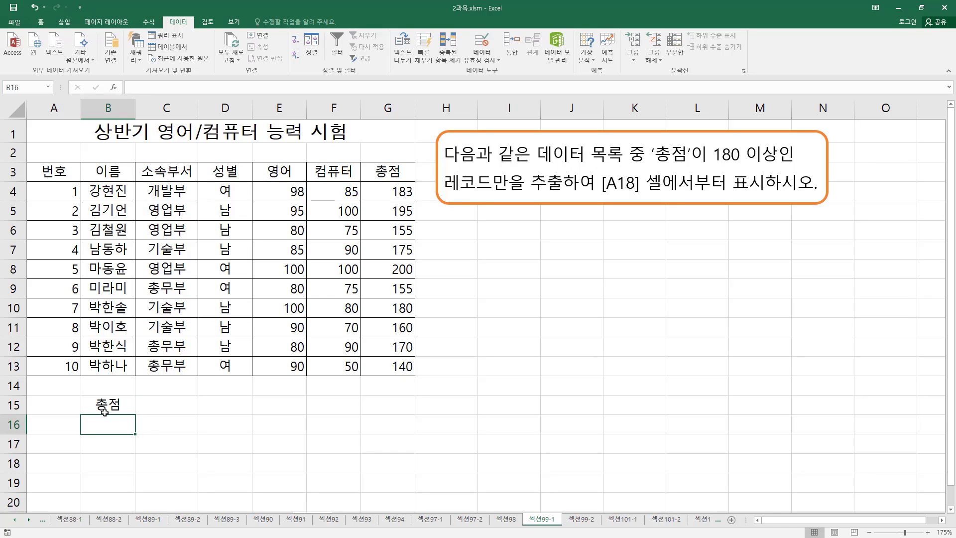
text(>)
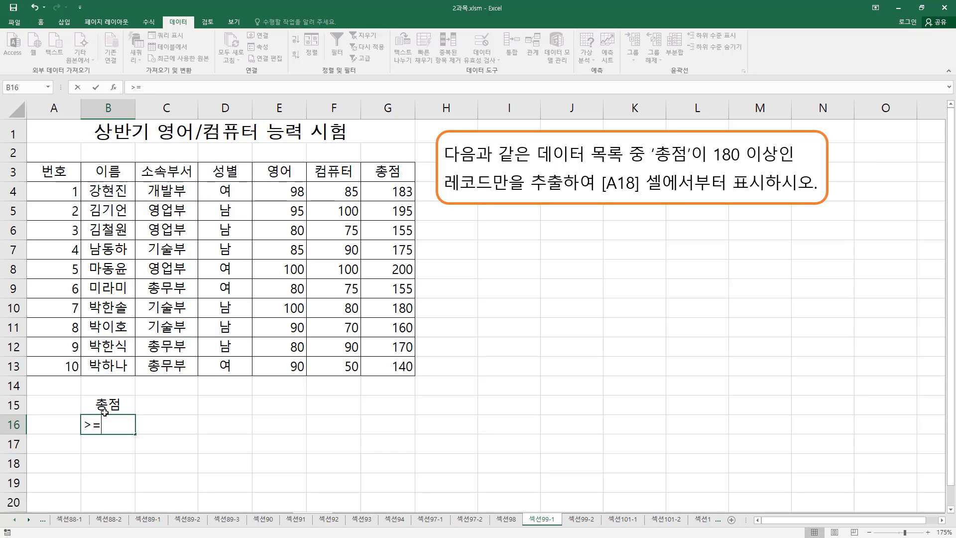
text(=180)
key(Return)
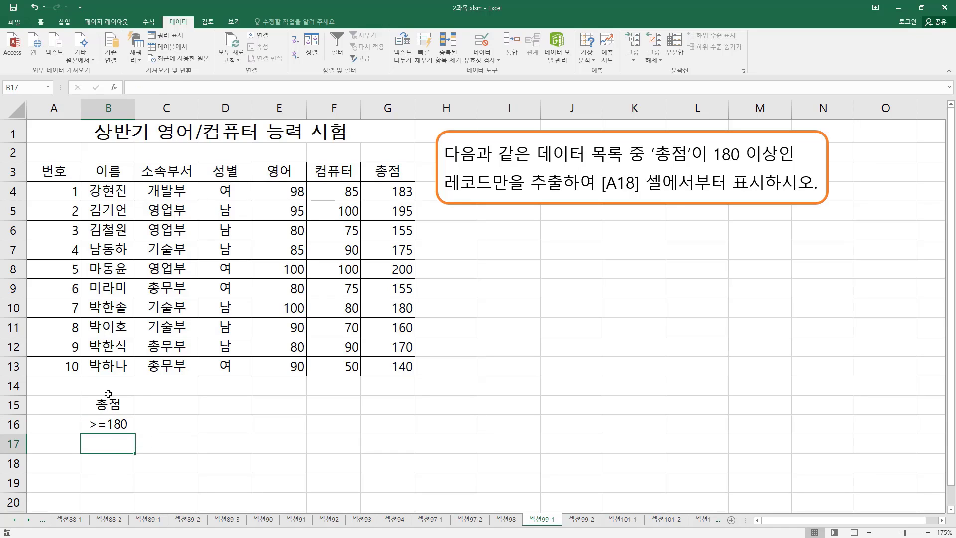
drag(115, 403, 117, 424)
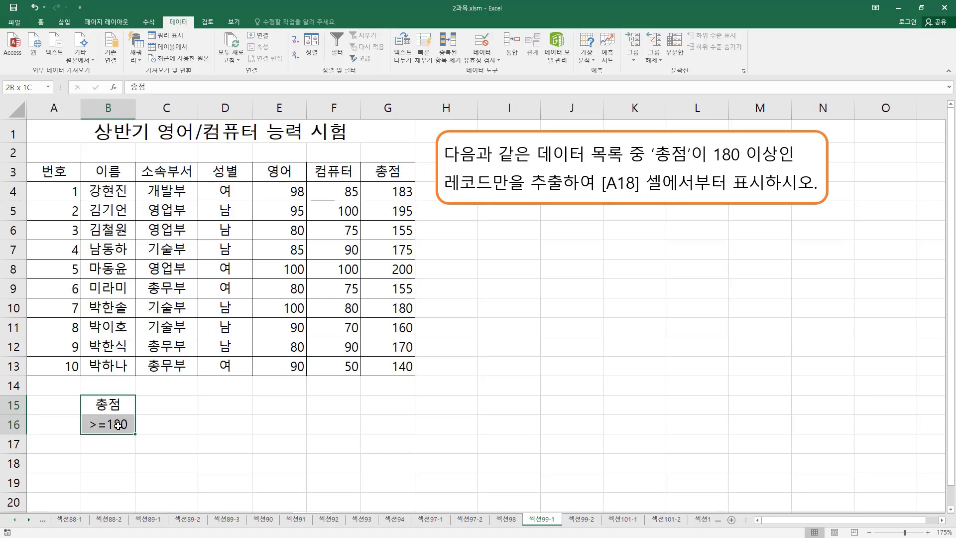
click(72, 174)
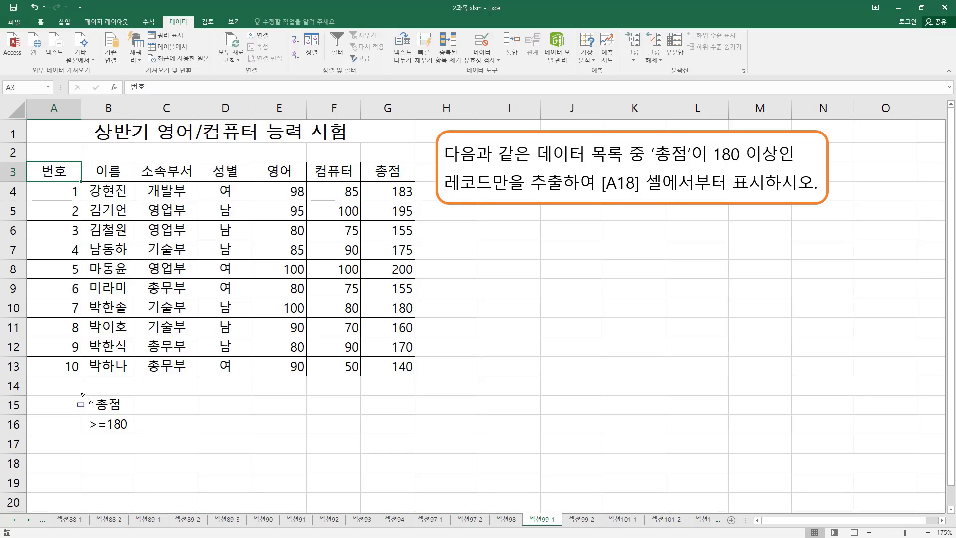
mouse_move(82, 398)
mouse_down()
mouse_move(122, 441)
mouse_move(136, 440)
mouse_up()
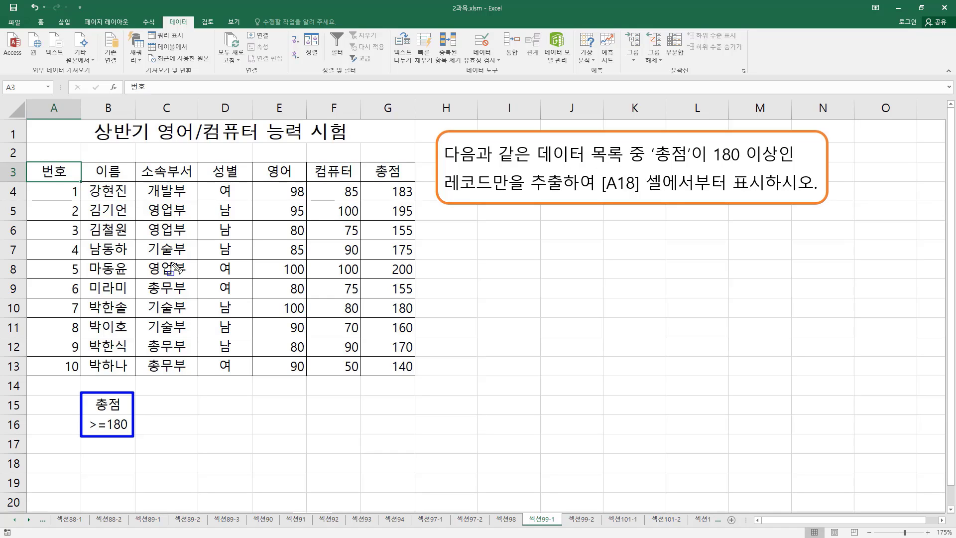
mouse_move(30, 163)
mouse_down()
mouse_move(285, 336)
mouse_move(413, 373)
mouse_up()
key(Escape)
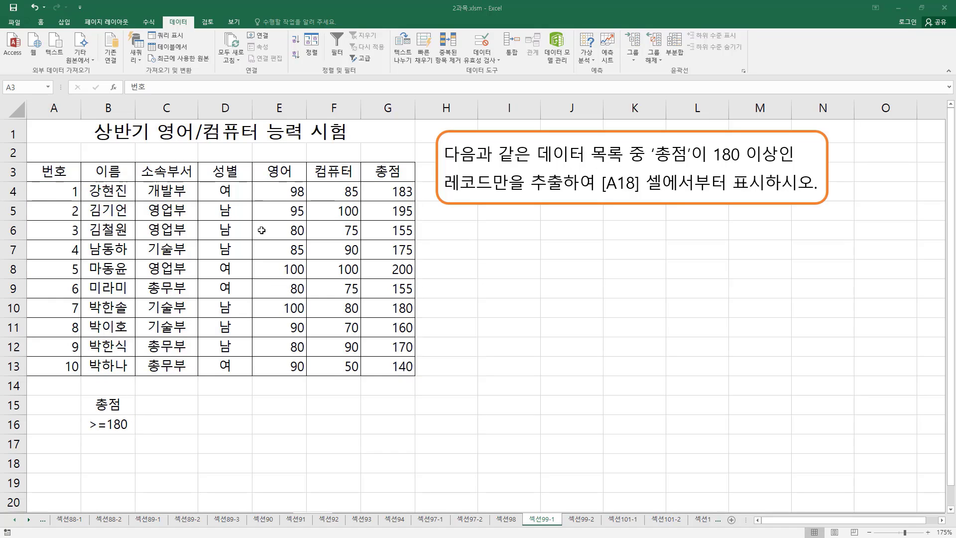
click(261, 230)
click(281, 263)
click(277, 304)
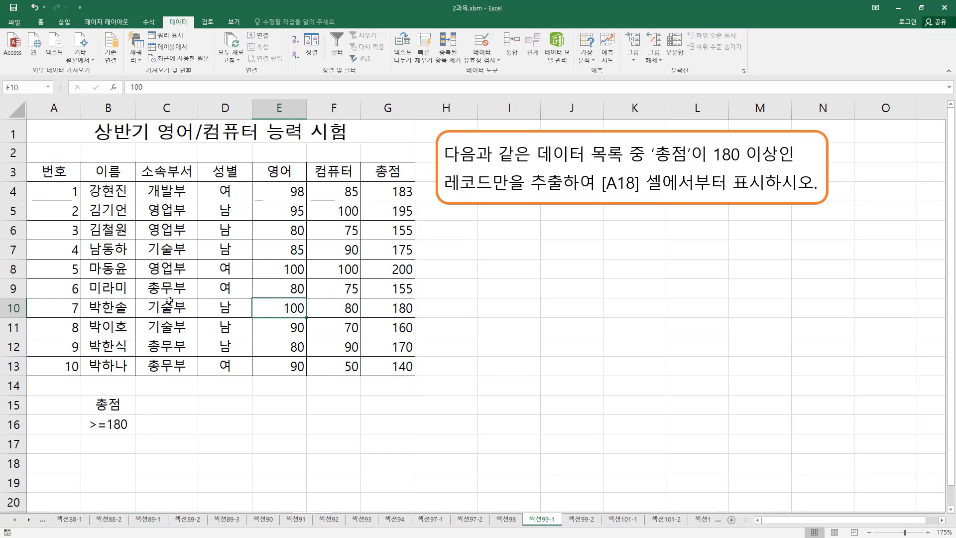
click(168, 301)
click(106, 256)
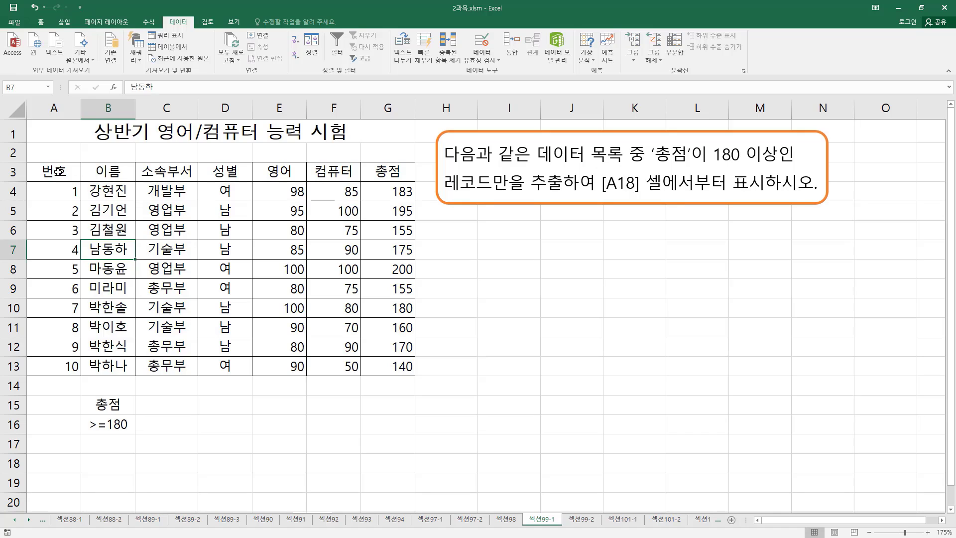
drag(57, 171, 383, 362)
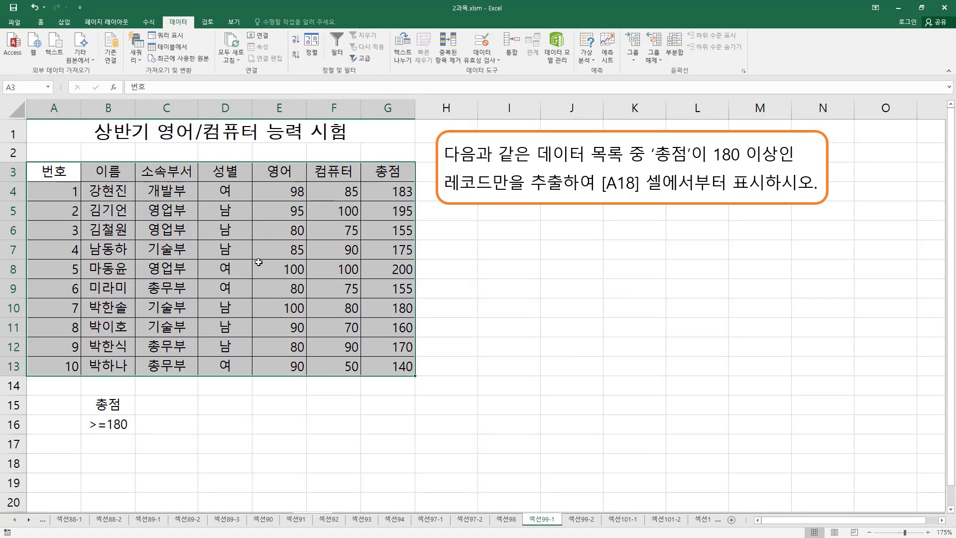
click(193, 233)
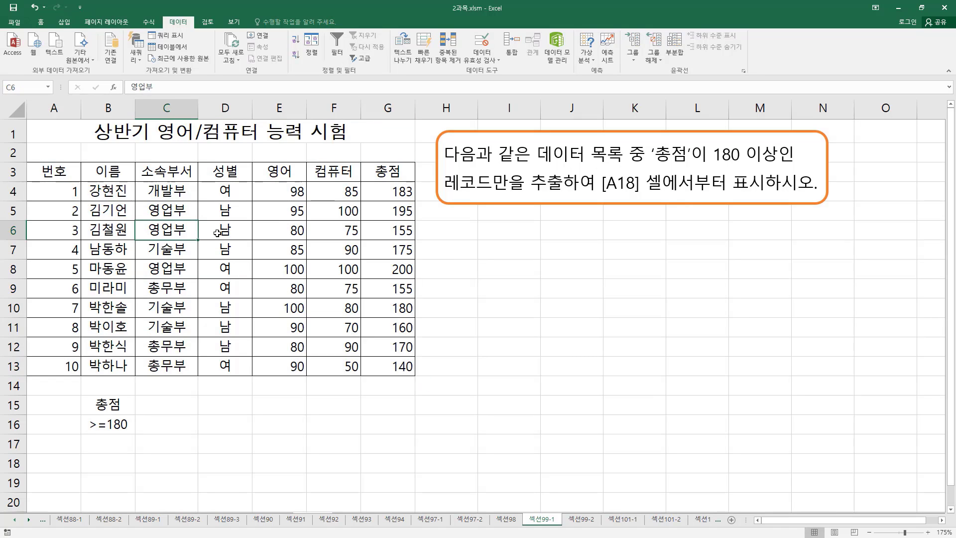
Open the Advanced Filter (고급 필터) for the exam score table and move its dialog clear of the data.
click(269, 227)
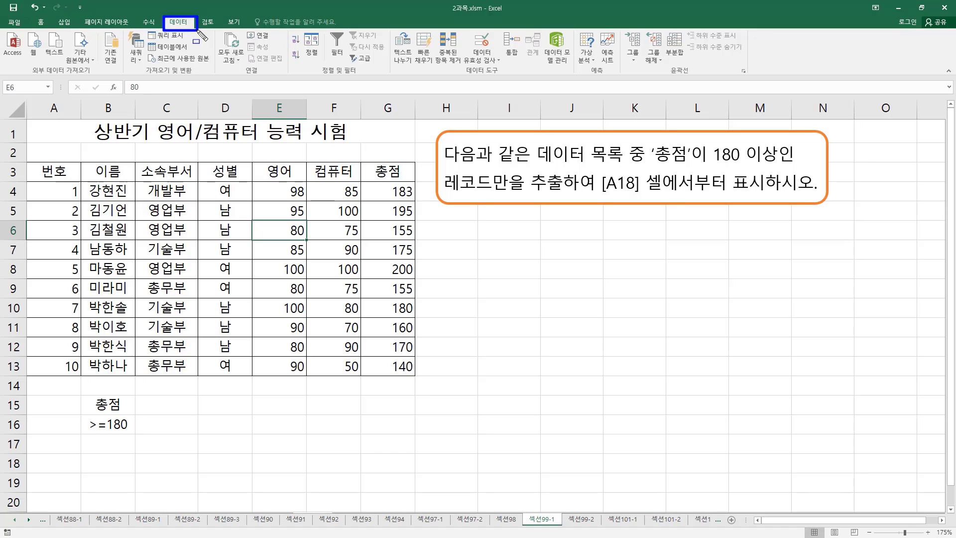
click(362, 59)
drag(291, 284, 487, 240)
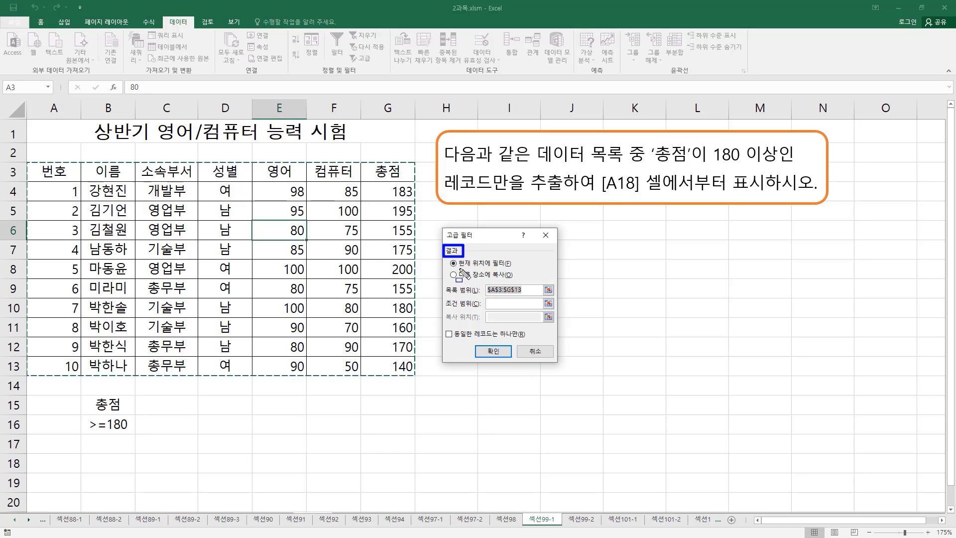
drag(457, 268, 513, 268)
mouse_move(30, 161)
mouse_down()
mouse_move(360, 307)
mouse_move(413, 371)
mouse_up()
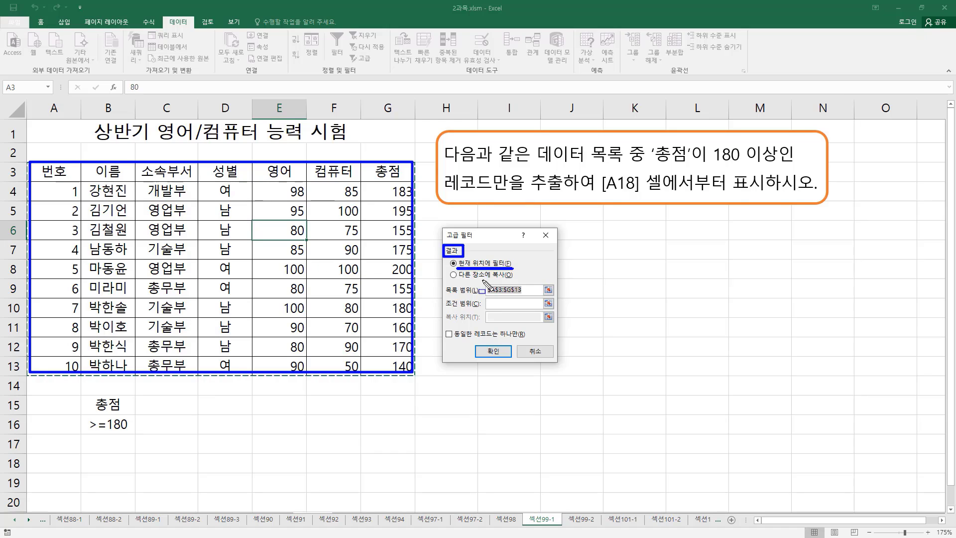
drag(455, 278, 518, 278)
mouse_move(598, 168)
mouse_down()
mouse_move(617, 197)
mouse_move(785, 198)
mouse_up()
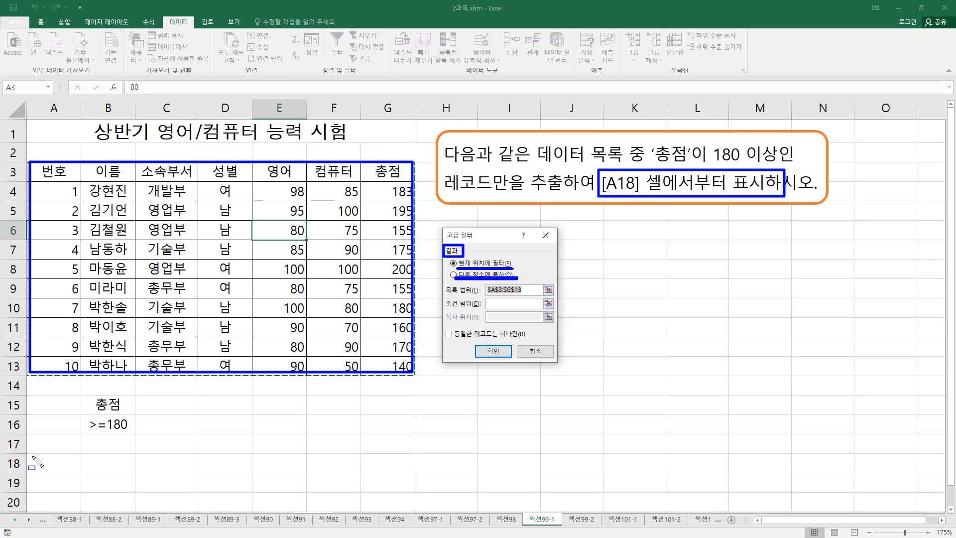
drag(32, 456, 75, 470)
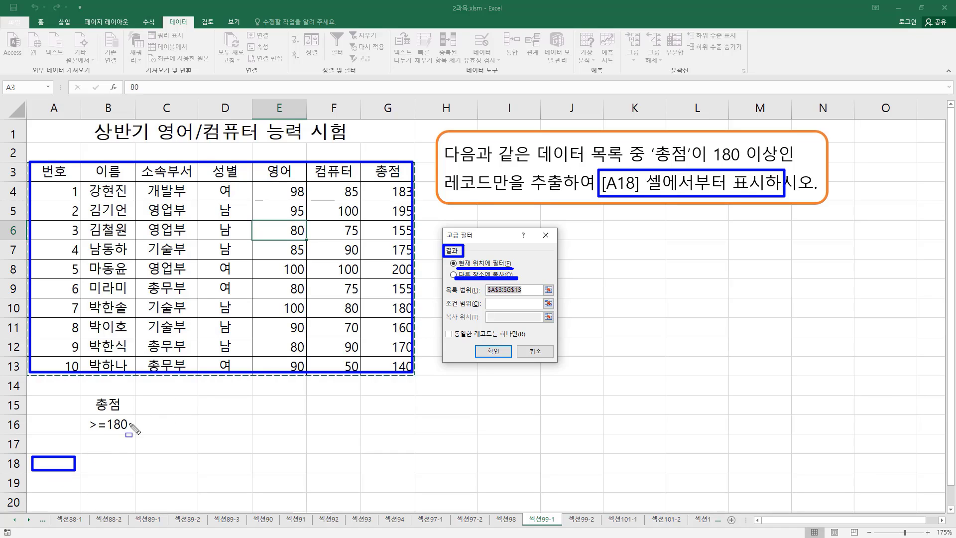
key(Escape)
Set the advanced filter to copy its results to another location (다른 장소에 복사), keeping $A$3:$G$13 as the list range.
click(476, 274)
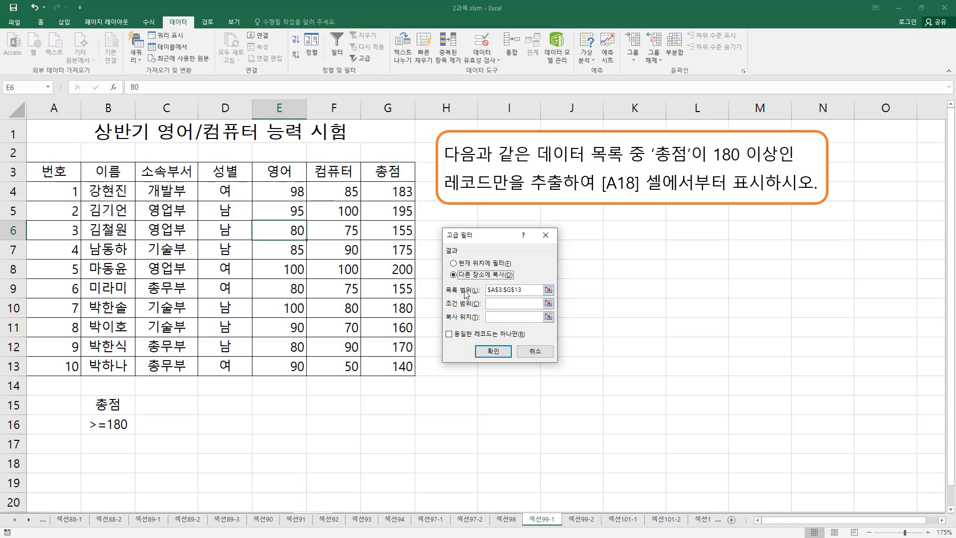
click(531, 290)
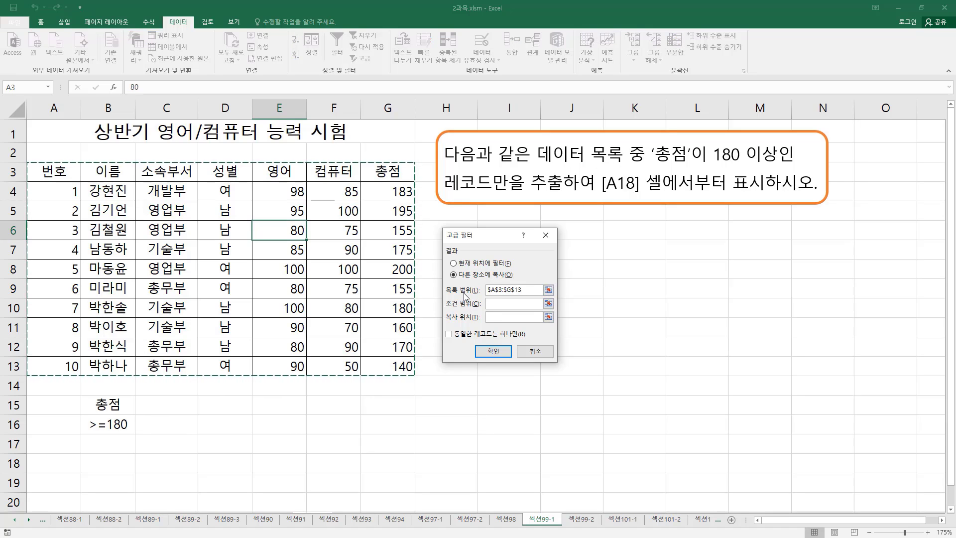
key(ctrl+2)
mouse_move(33, 165)
mouse_down()
mouse_move(406, 332)
mouse_move(407, 368)
mouse_up()
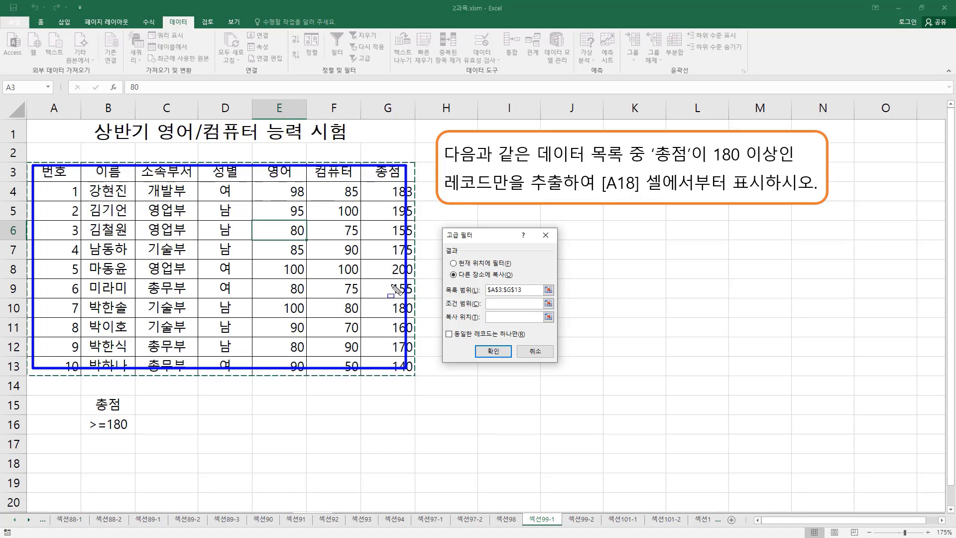
drag(445, 309, 481, 309)
key(Escape)
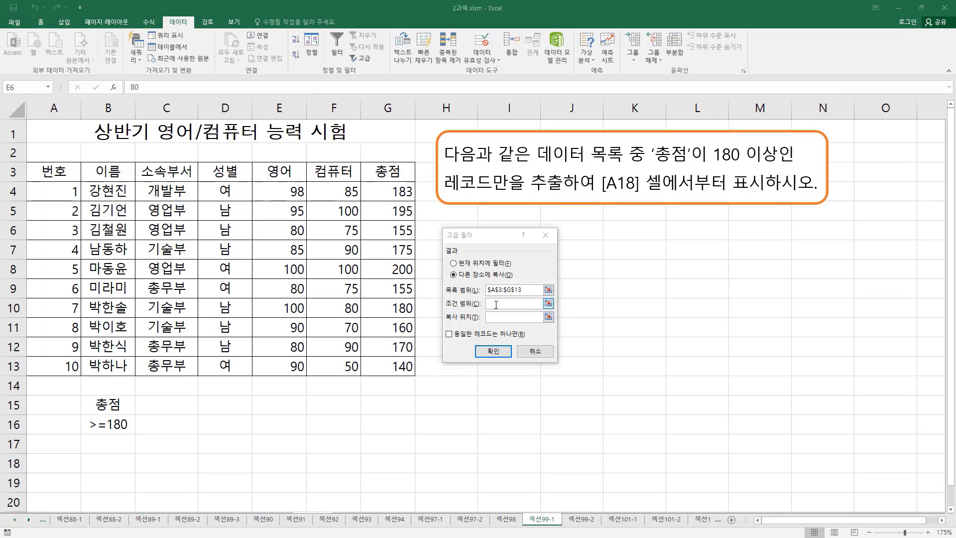
Set the advanced filter's criteria range (조건 범위) to $B$15:$B$16.
click(500, 305)
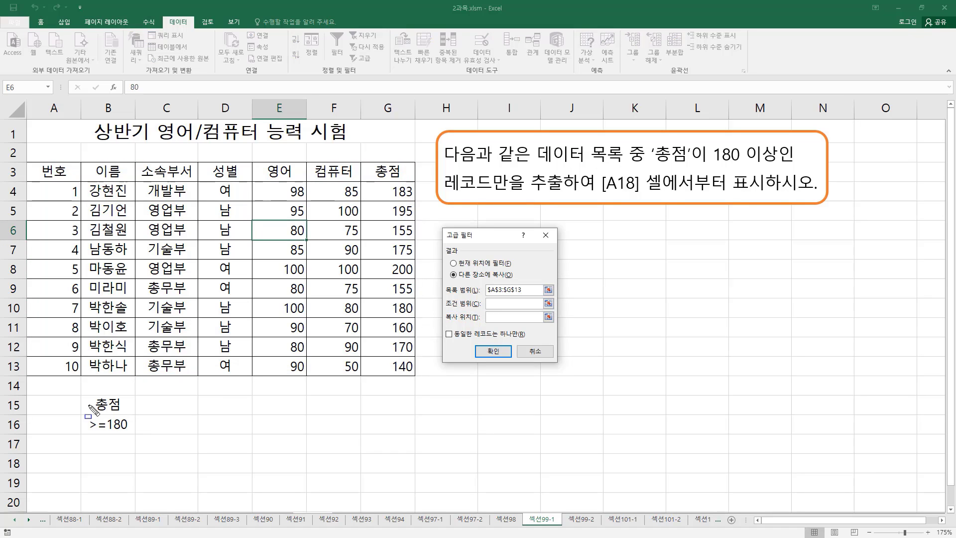
drag(82, 394, 133, 431)
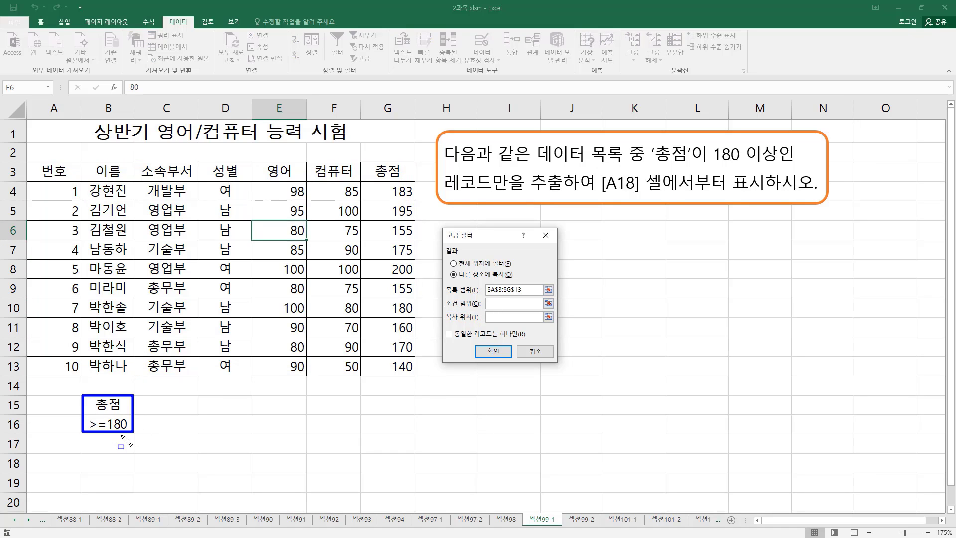
key(Escape)
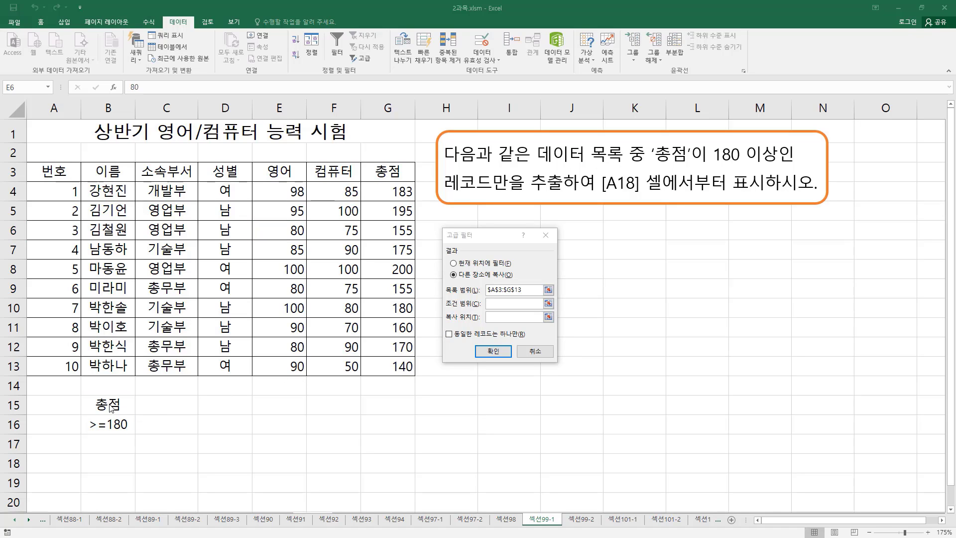
drag(104, 405, 136, 430)
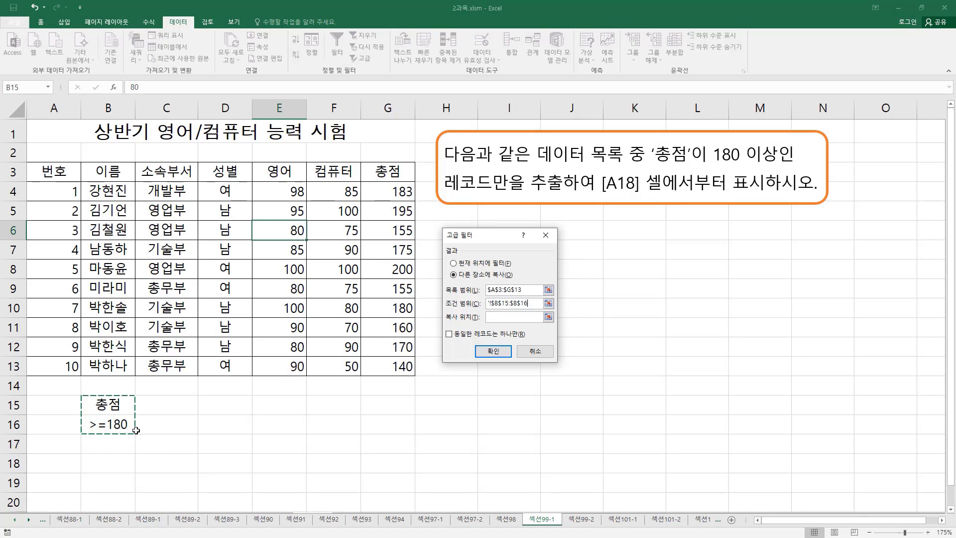
Set the copy destination (복사 위치) to cell A18 and run the advanced filter.
click(497, 317)
click(63, 465)
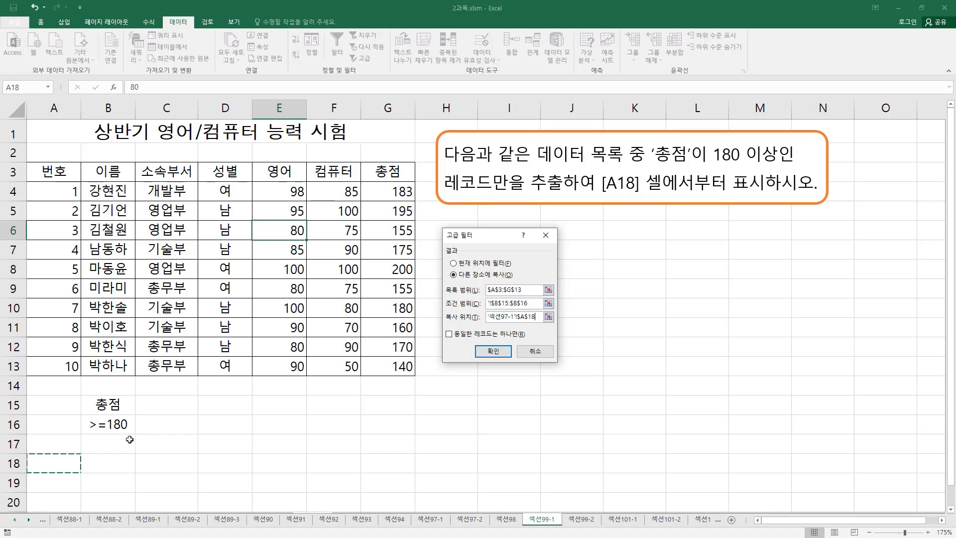
click(499, 352)
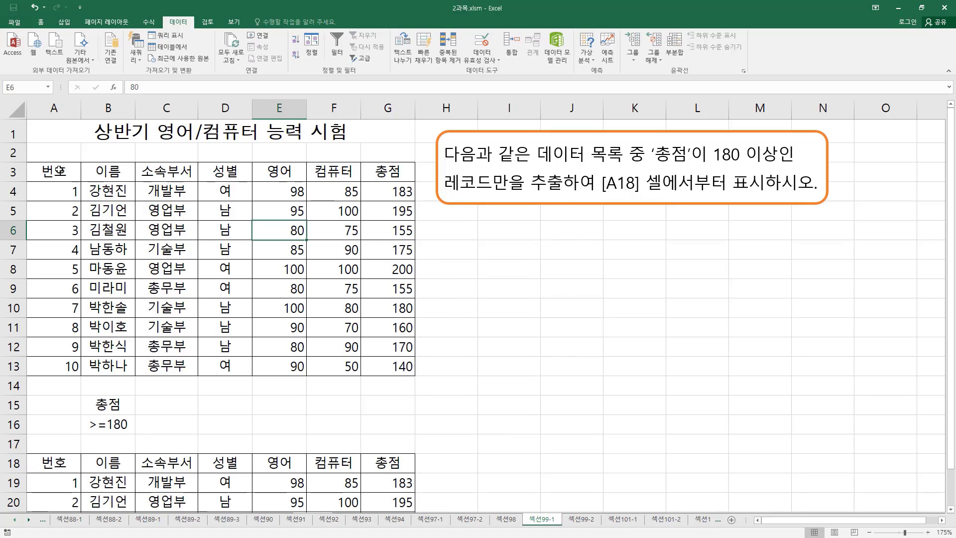
drag(52, 171, 400, 364)
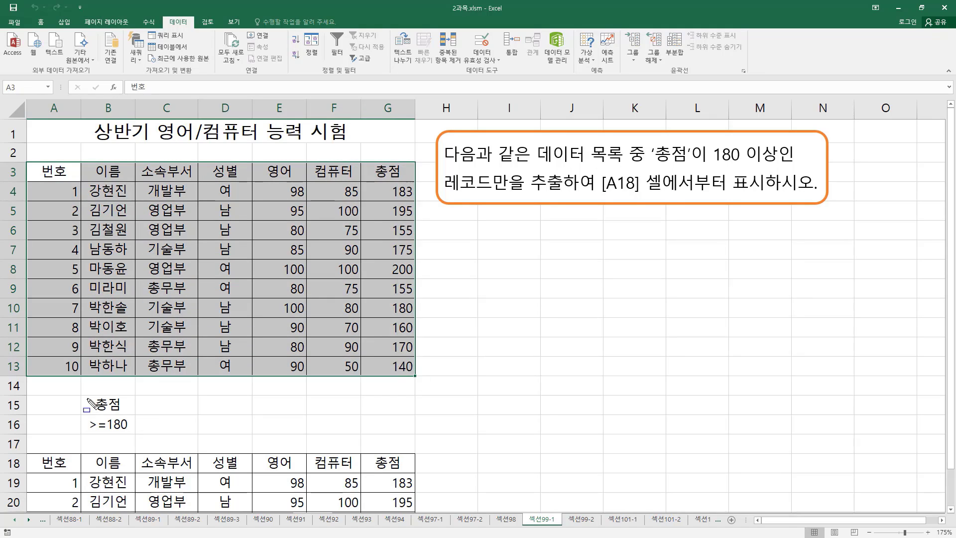
drag(85, 393, 139, 437)
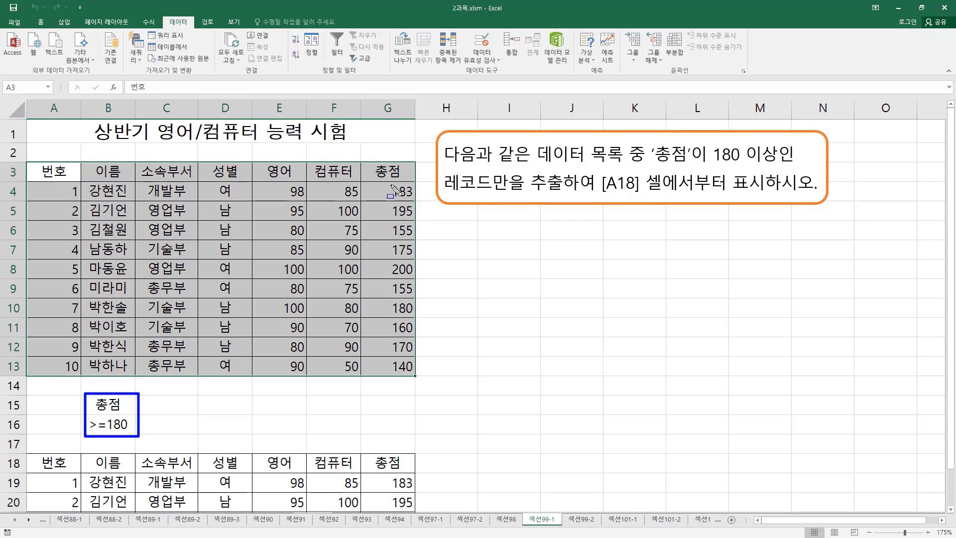
drag(386, 179, 417, 222)
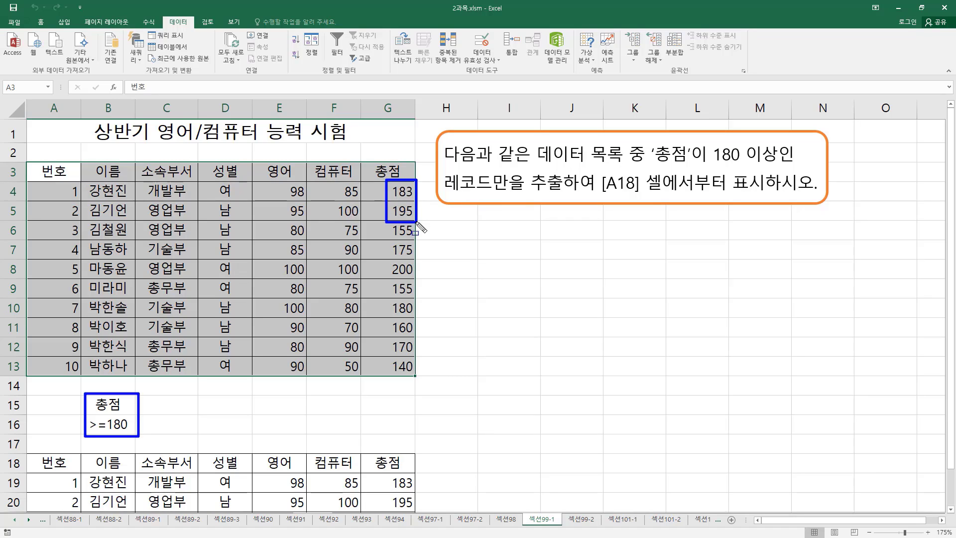
mouse_move(384, 261)
mouse_down()
mouse_move(420, 275)
mouse_move(401, 311)
mouse_move(421, 315)
mouse_up()
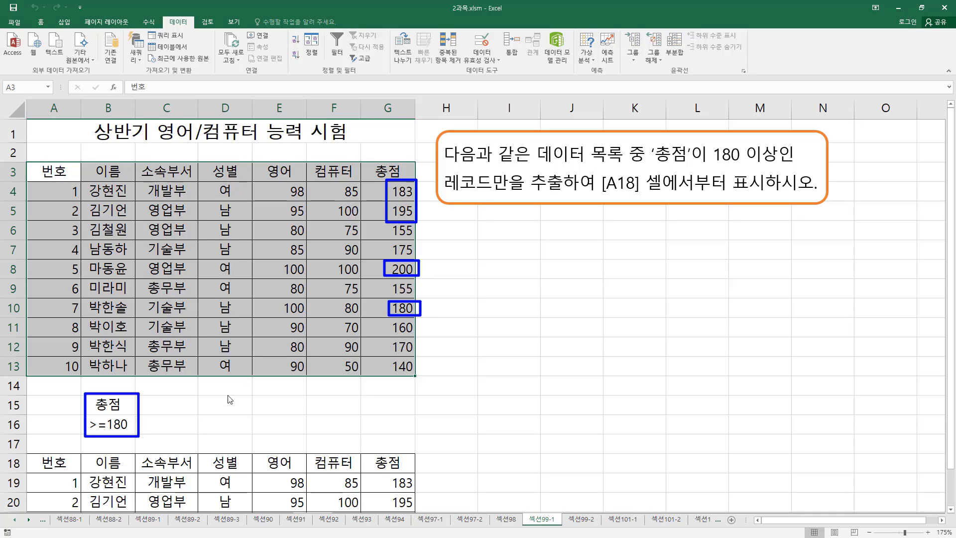
Examine the extracted records starting at A18 against the exam score table and the 총점 criteria in B15:B16.
click(192, 403)
scroll(196, 363, down, 5)
scroll(199, 344, up, 2)
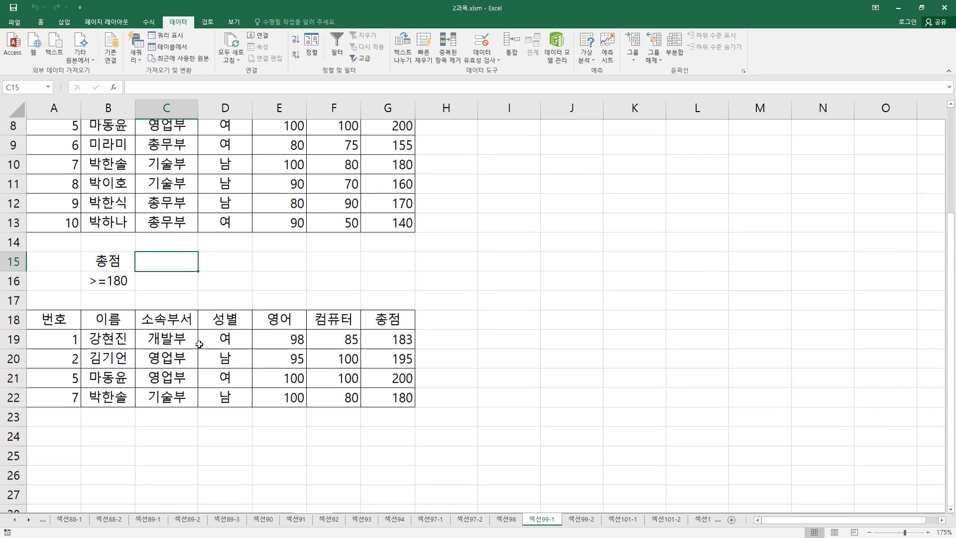
drag(393, 342, 394, 404)
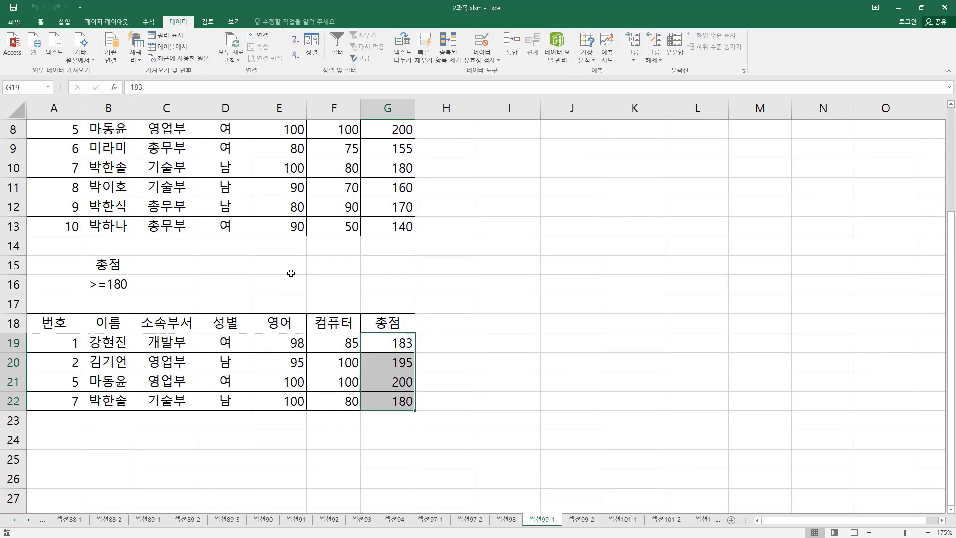
click(290, 273)
scroll(290, 271, up, 3)
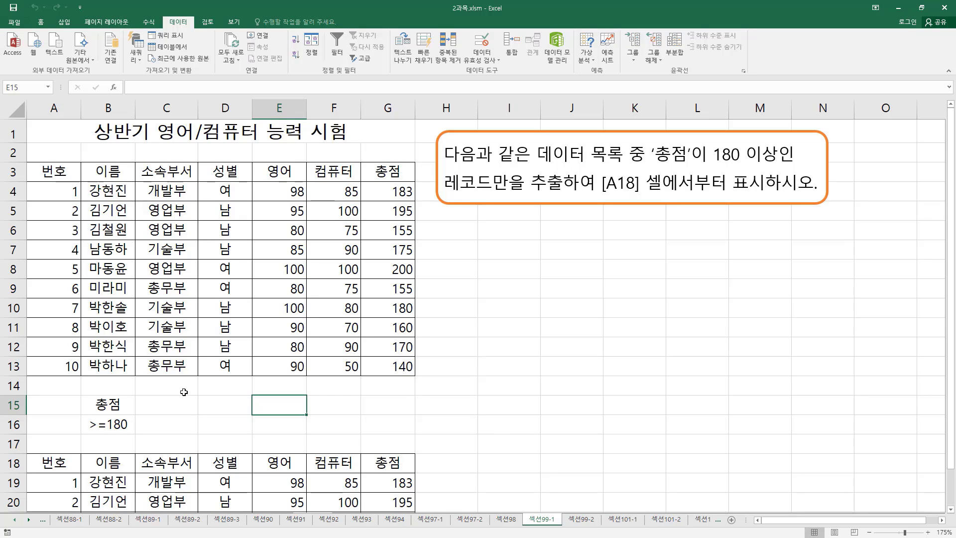
click(120, 405)
drag(120, 404, 120, 424)
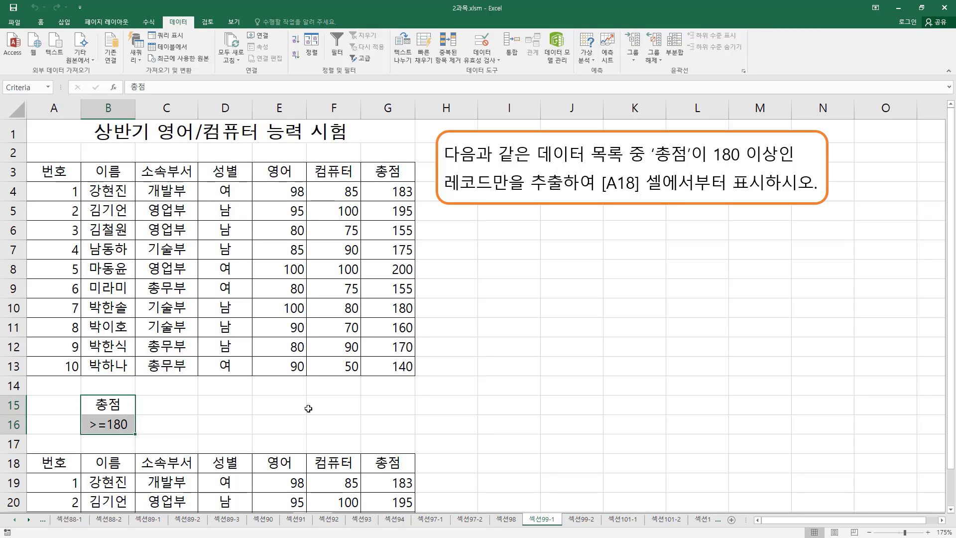
drag(263, 162, 307, 186)
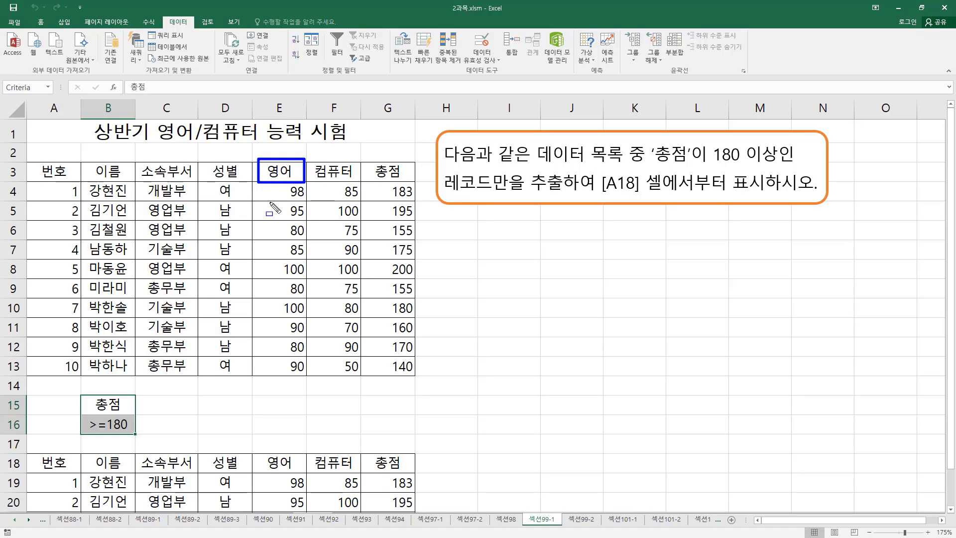
key(Escape)
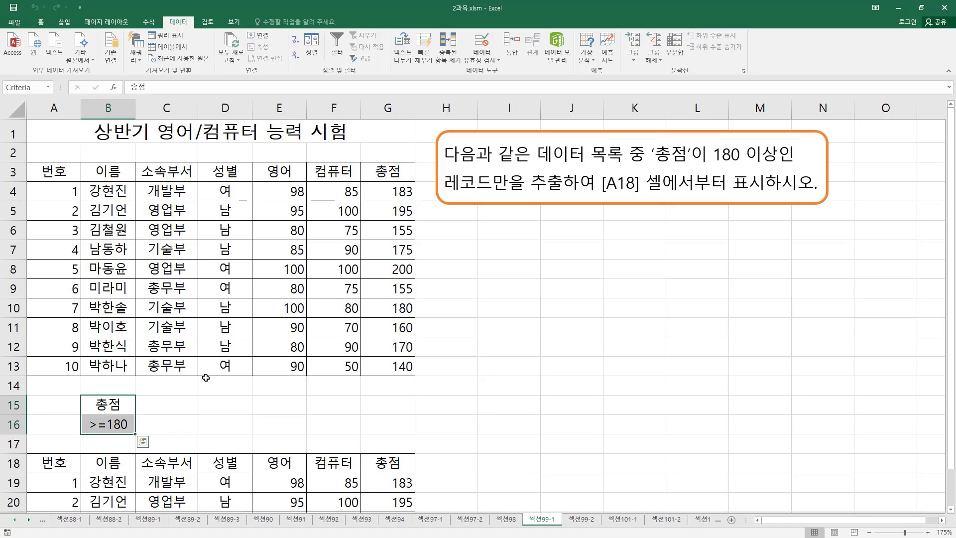
scroll(224, 348, down, 3)
drag(49, 323, 380, 397)
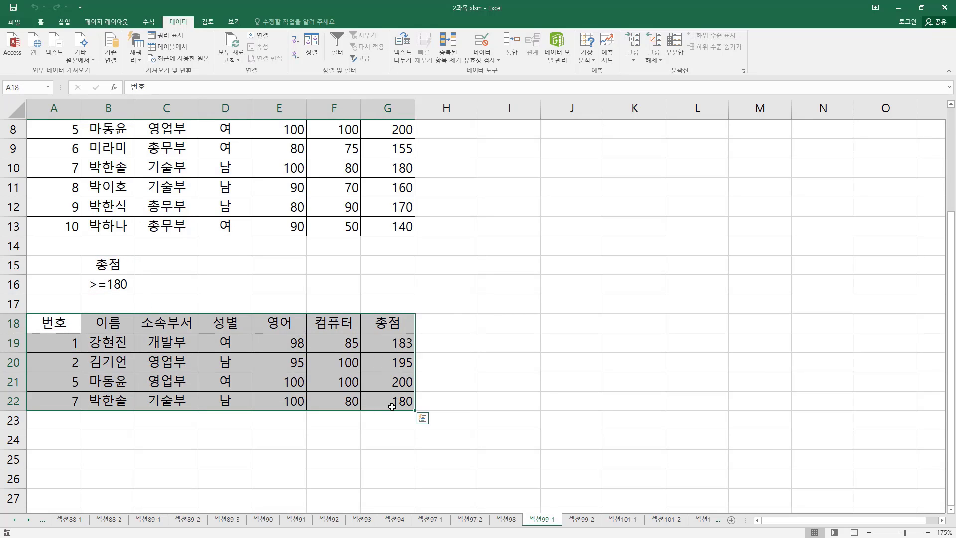
scroll(293, 351, up, 3)
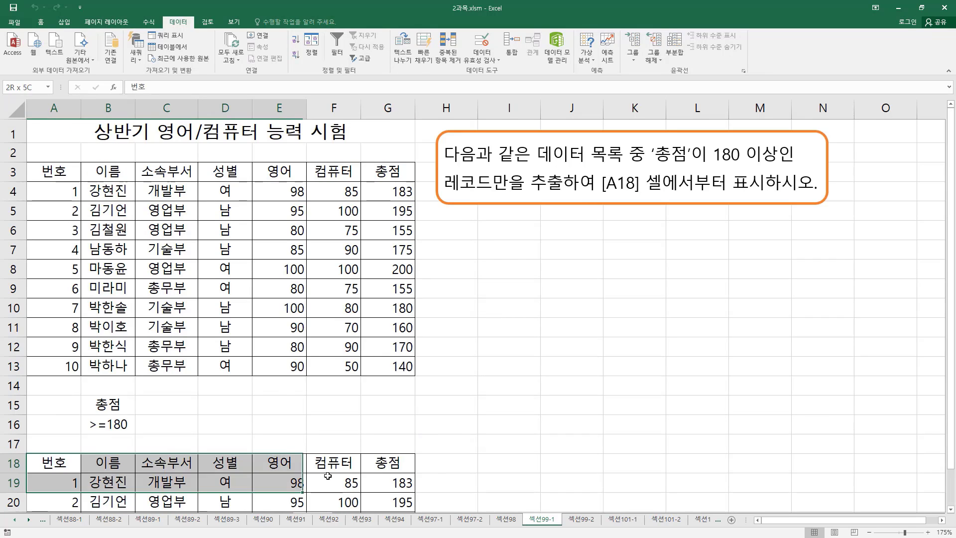
click(277, 404)
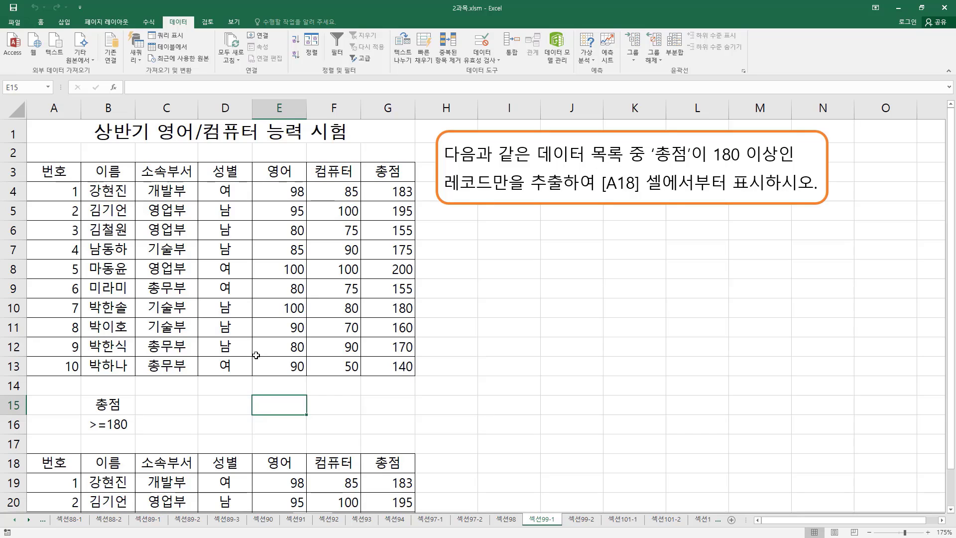
mouse_move(32, 165)
mouse_down()
mouse_move(434, 365)
mouse_move(415, 373)
mouse_up()
key(Escape)
scroll(393, 398, down, 3)
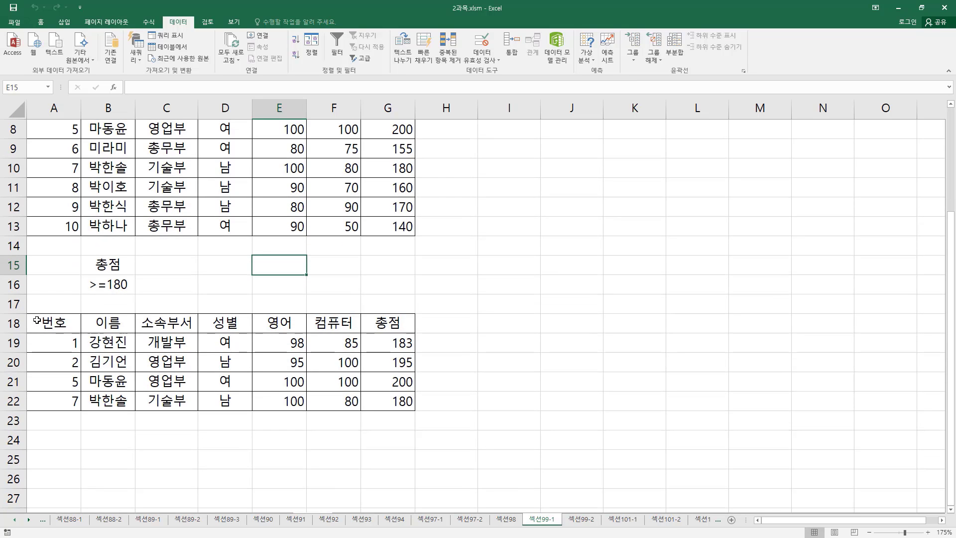
drag(55, 322, 398, 423)
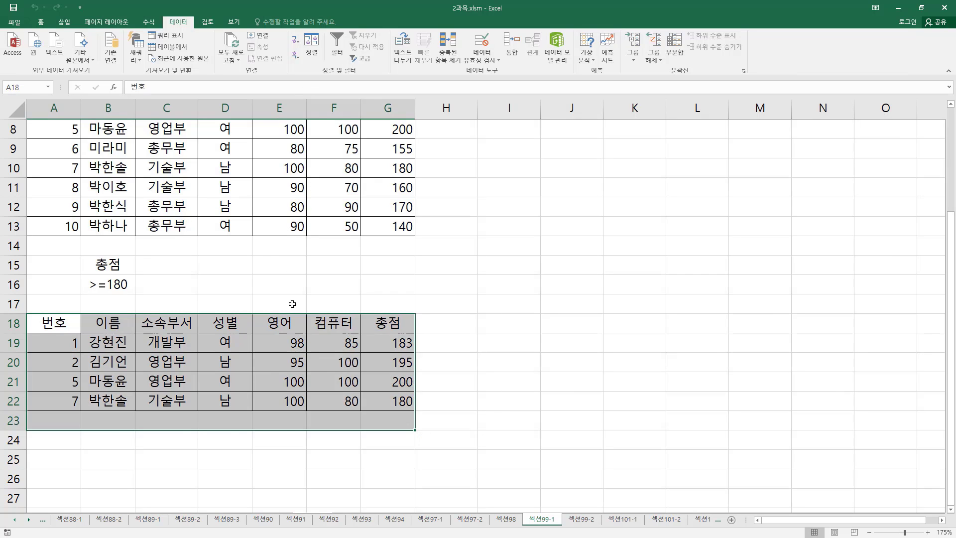
click(282, 281)
scroll(283, 281, up, 3)
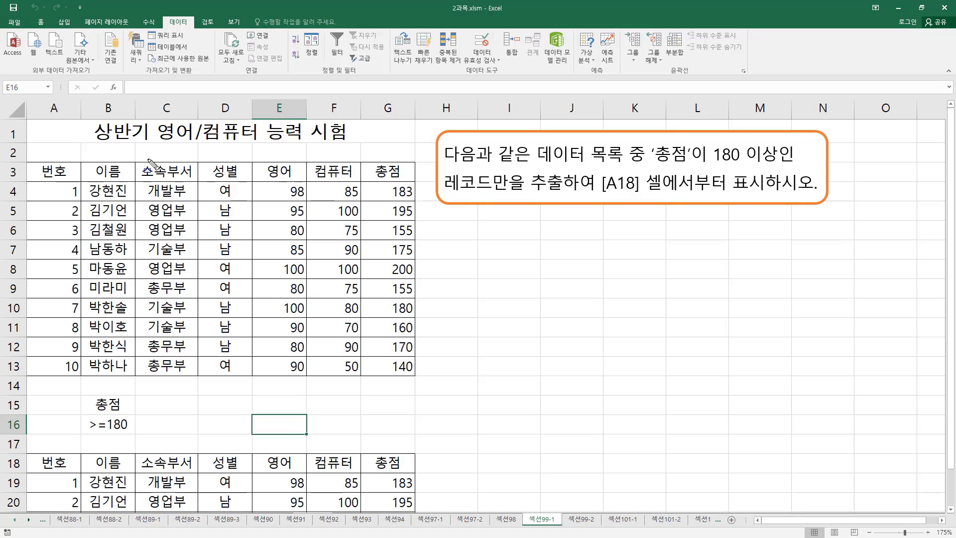
mouse_move(139, 163)
mouse_down()
mouse_move(189, 180)
mouse_move(246, 177)
mouse_up()
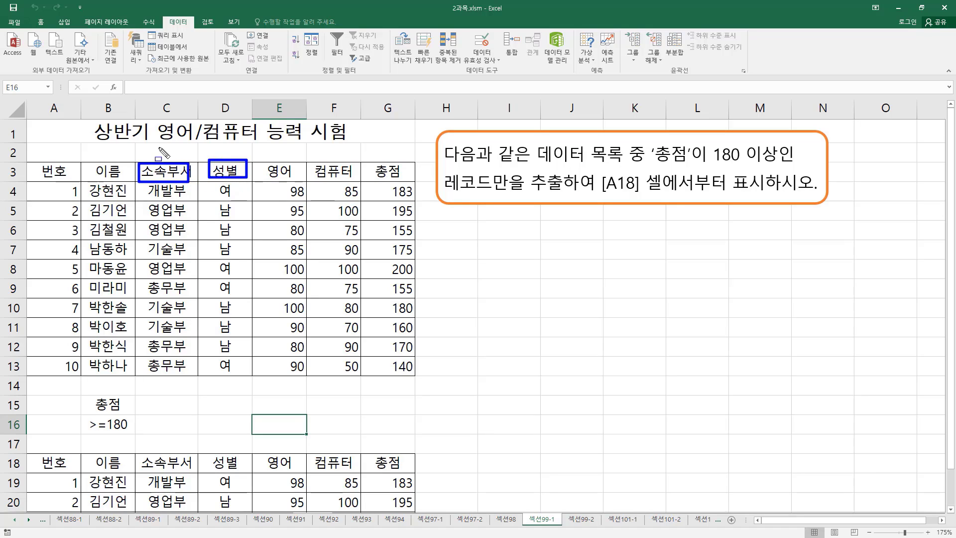
drag(160, 145, 160, 177)
drag(223, 146, 222, 175)
key(Escape)
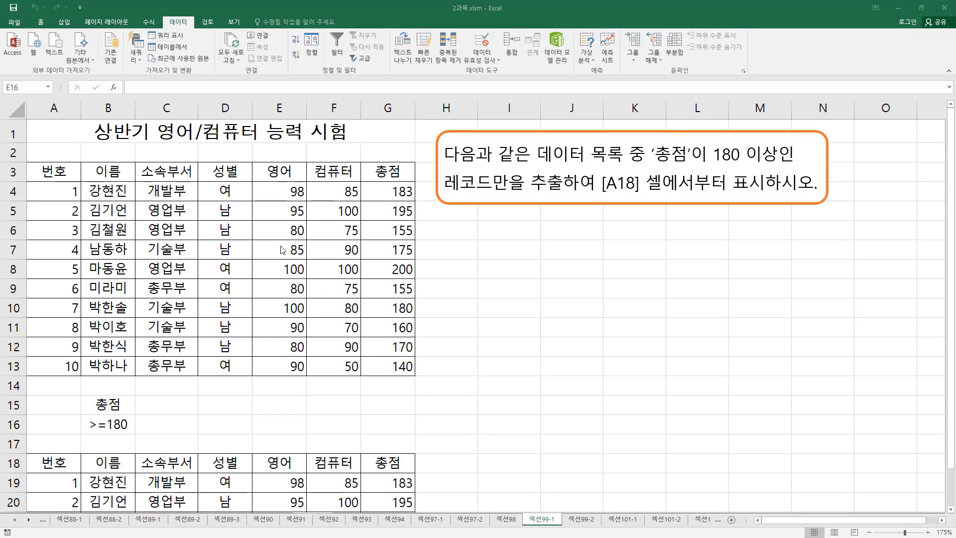
drag(264, 157, 304, 183)
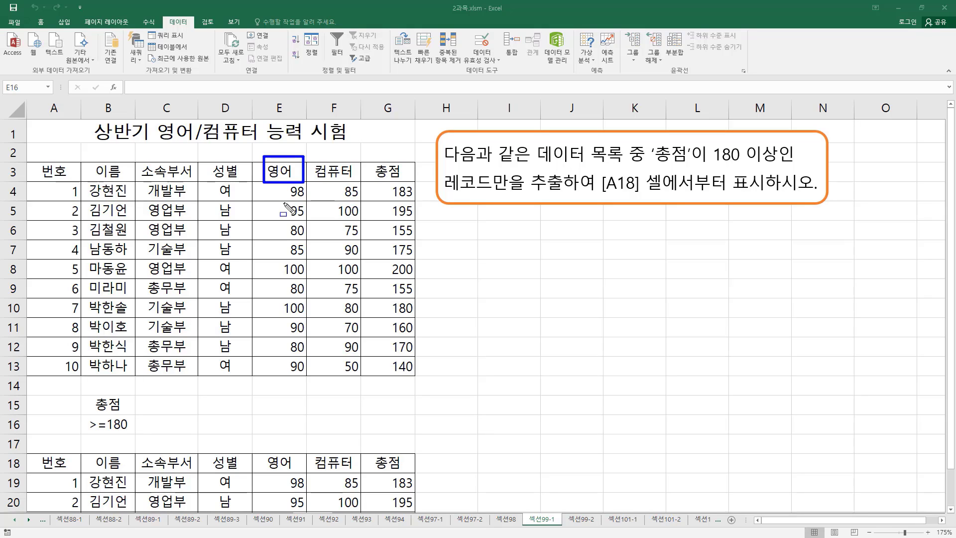
key(ctrl+z)
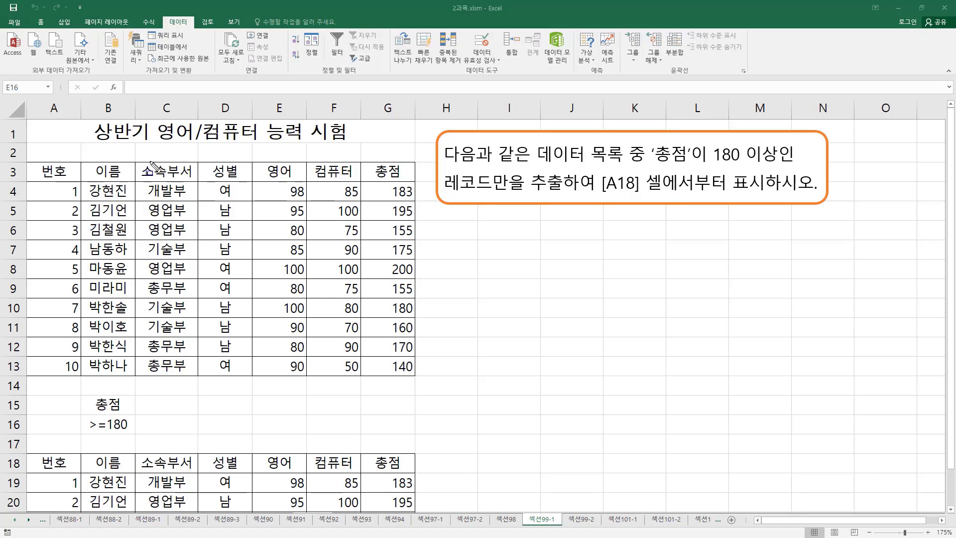
mouse_move(143, 159)
mouse_down()
mouse_move(181, 176)
mouse_move(240, 177)
mouse_up()
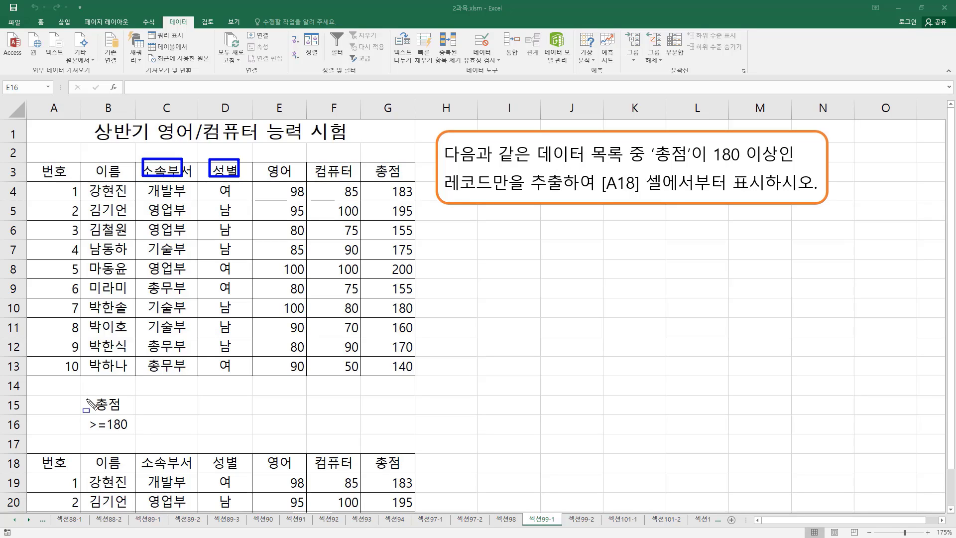
mouse_move(80, 392)
mouse_down()
mouse_move(133, 434)
mouse_move(275, 435)
mouse_move(116, 434)
mouse_move(140, 436)
mouse_up()
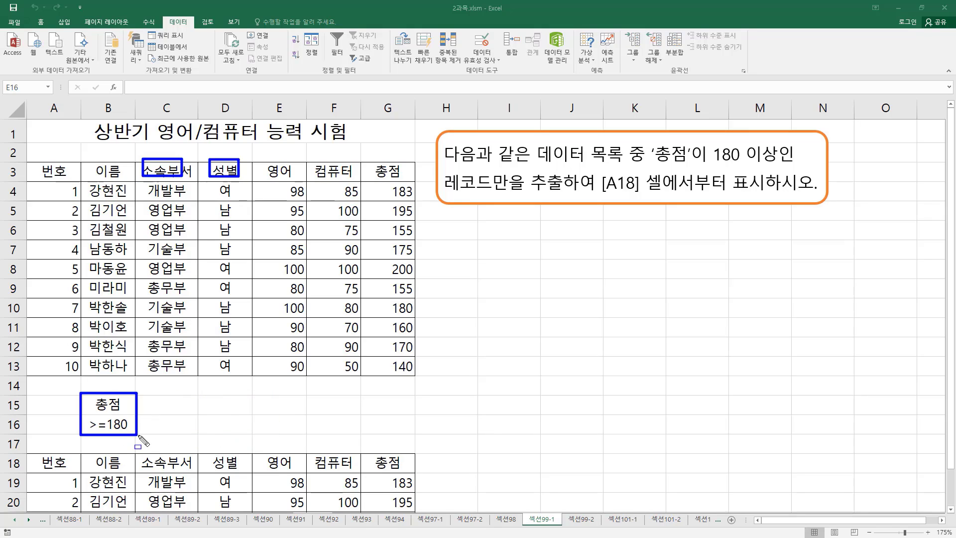
key(Escape)
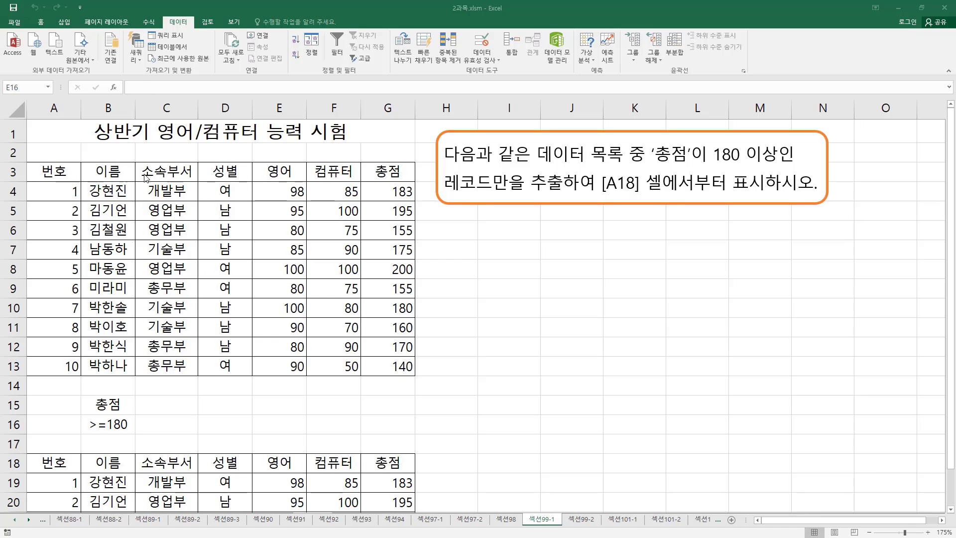
Open the Advanced Filter (고급 필터) for the exam score table and choose to filter the list in place (현재 위치에 필터).
click(75, 172)
drag(102, 395, 106, 423)
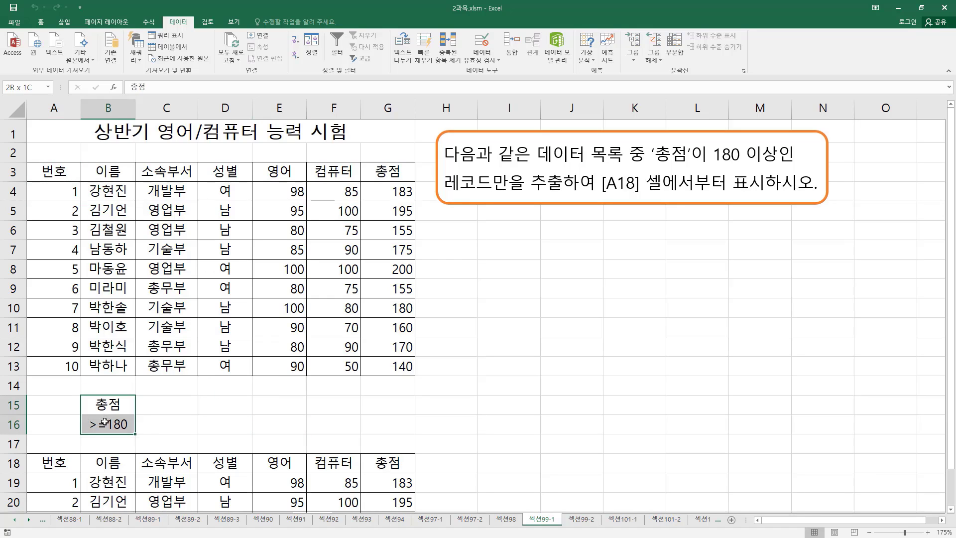
click(167, 211)
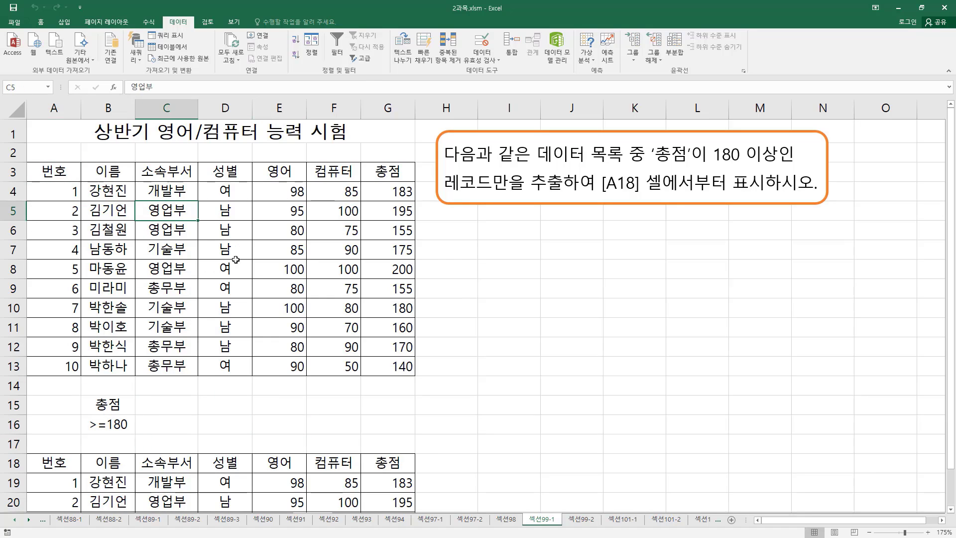
drag(164, 17, 188, 29)
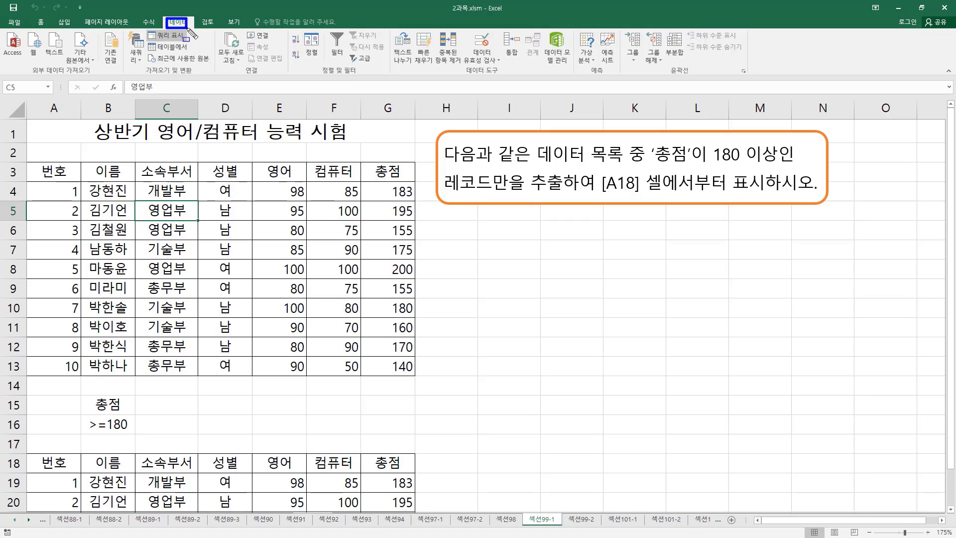
mouse_move(316, 63)
mouse_down()
mouse_move(357, 79)
mouse_move(363, 64)
mouse_up()
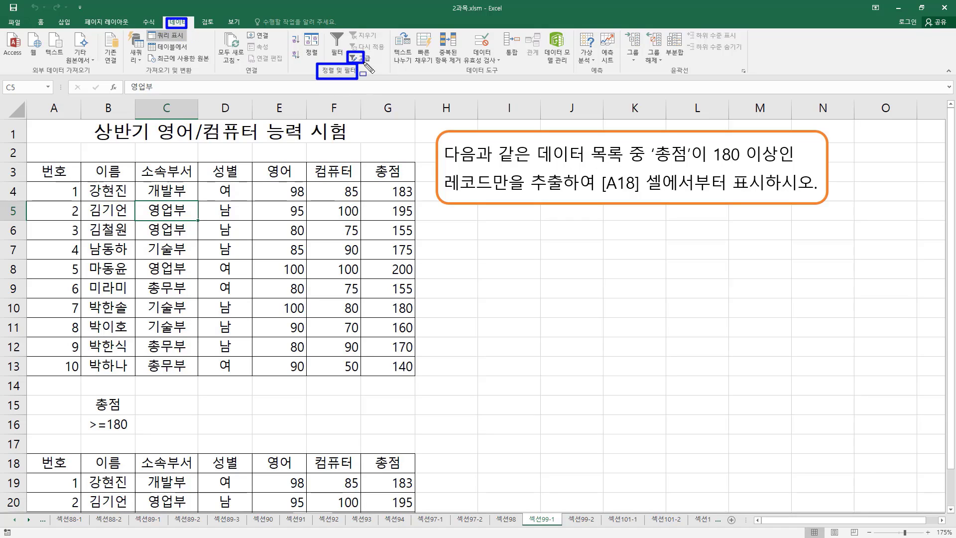
click(363, 58)
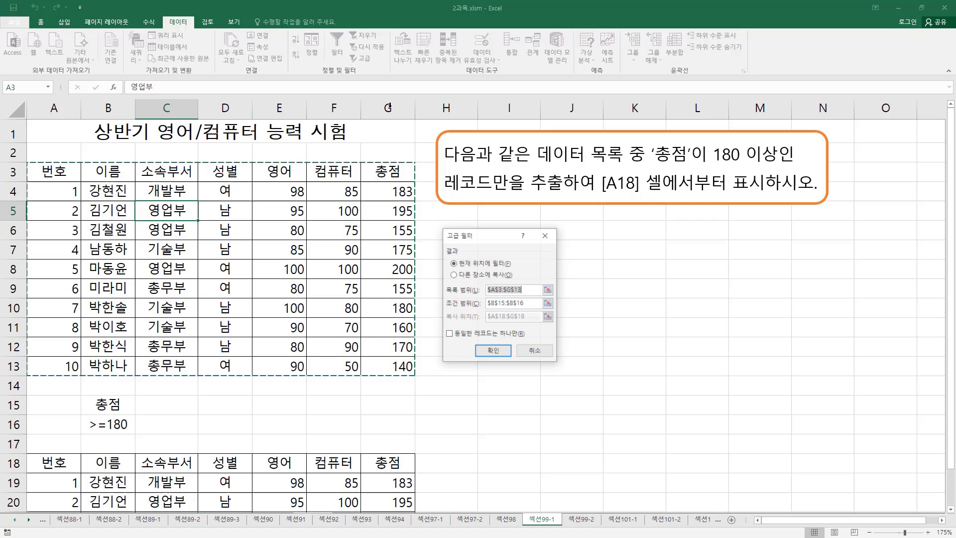
click(477, 264)
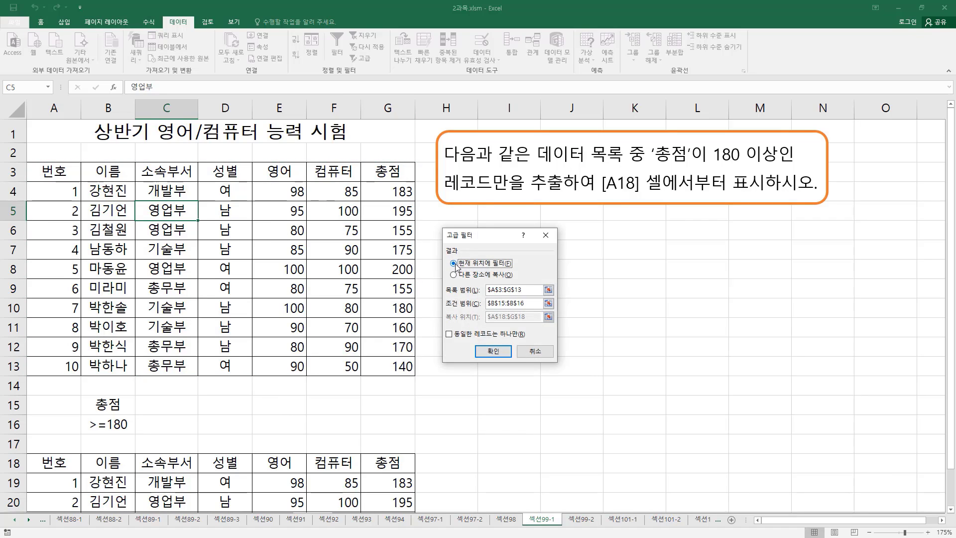
drag(452, 268, 510, 267)
drag(446, 317, 554, 317)
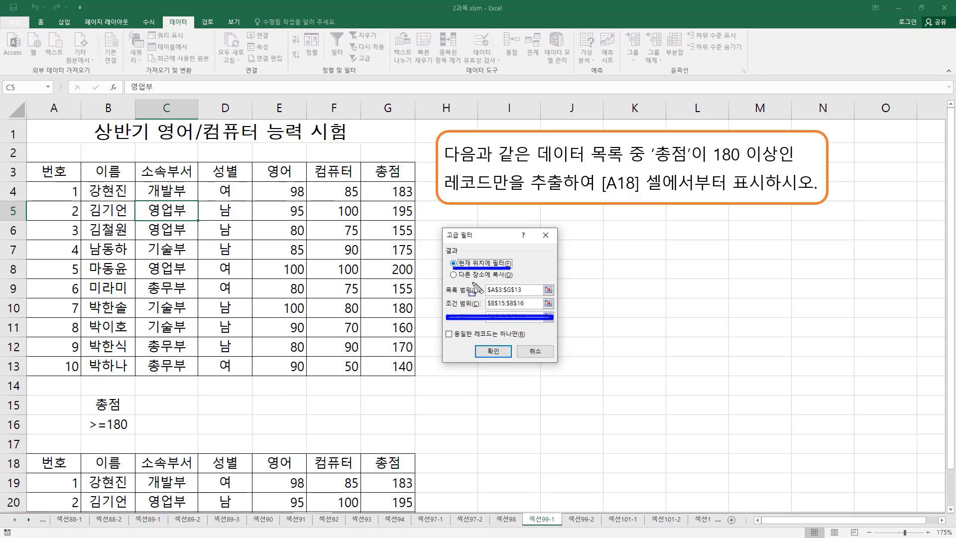
drag(471, 279, 510, 279)
drag(484, 313, 548, 322)
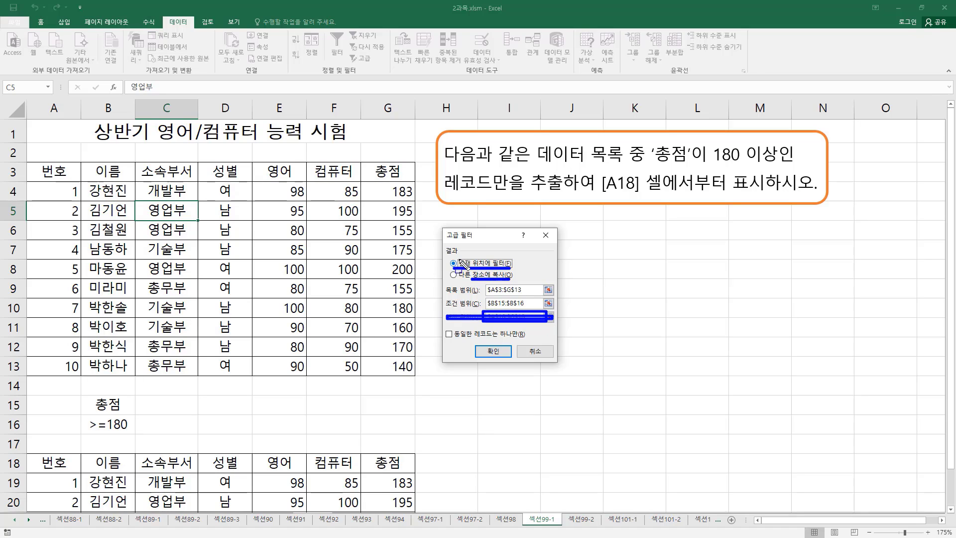
mouse_move(452, 258)
mouse_down()
mouse_move(493, 256)
mouse_move(514, 268)
mouse_up()
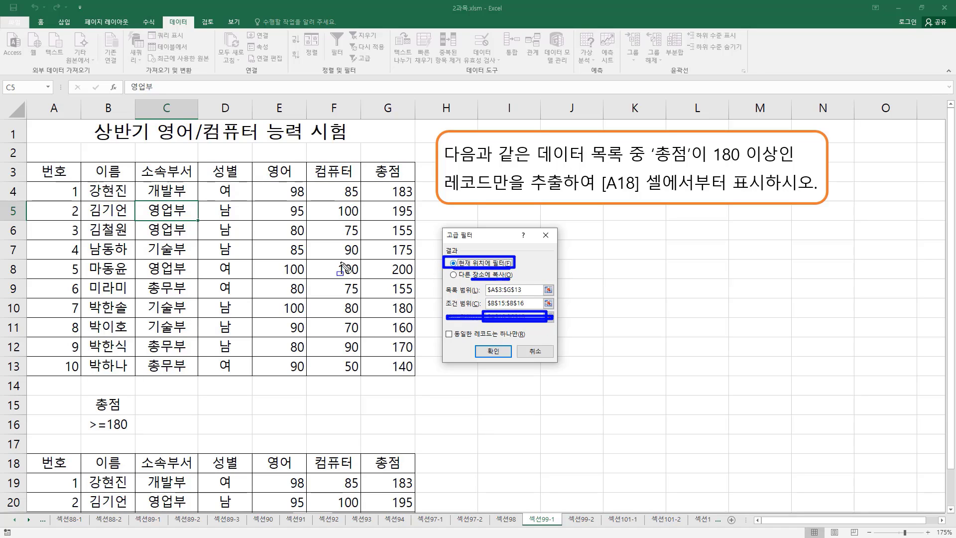
mouse_move(34, 166)
mouse_down()
mouse_move(314, 329)
mouse_move(405, 365)
mouse_up()
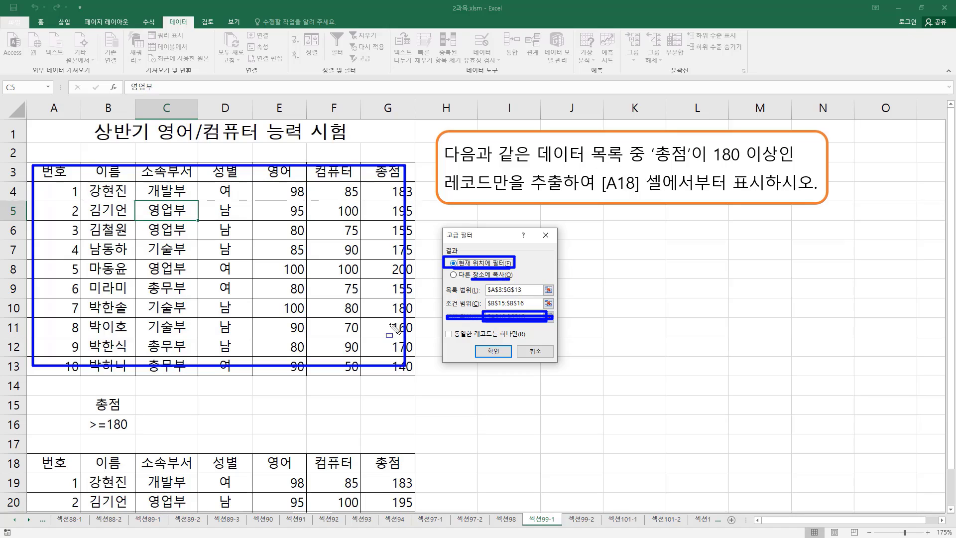
key(Escape)
Run the advanced filter in place with list range $A$3:$G$13 and criteria range $B$15:$B$16.
click(483, 265)
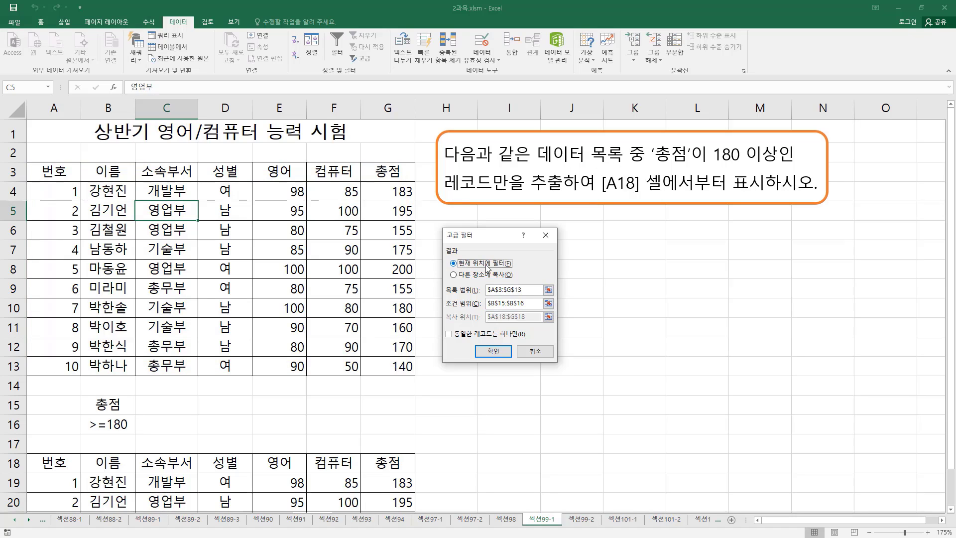
click(497, 291)
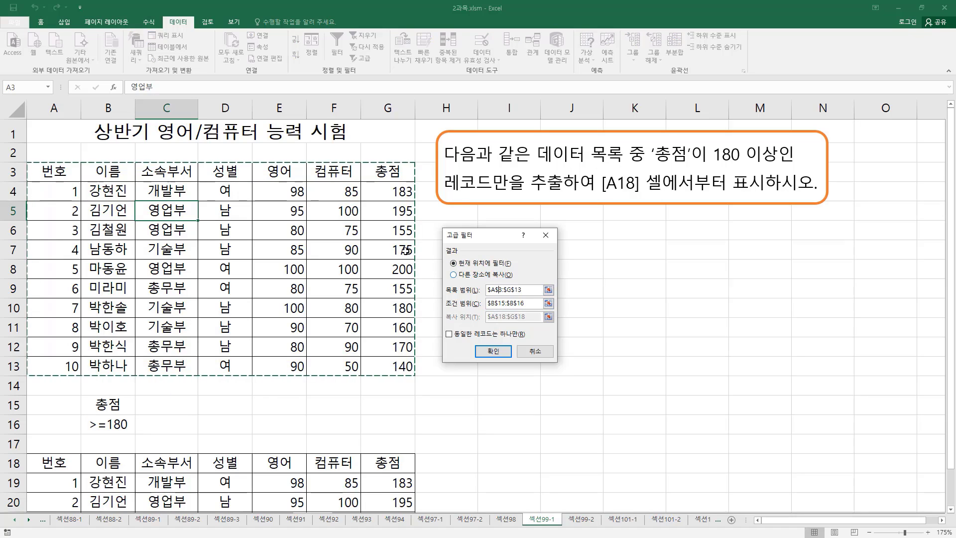
click(504, 303)
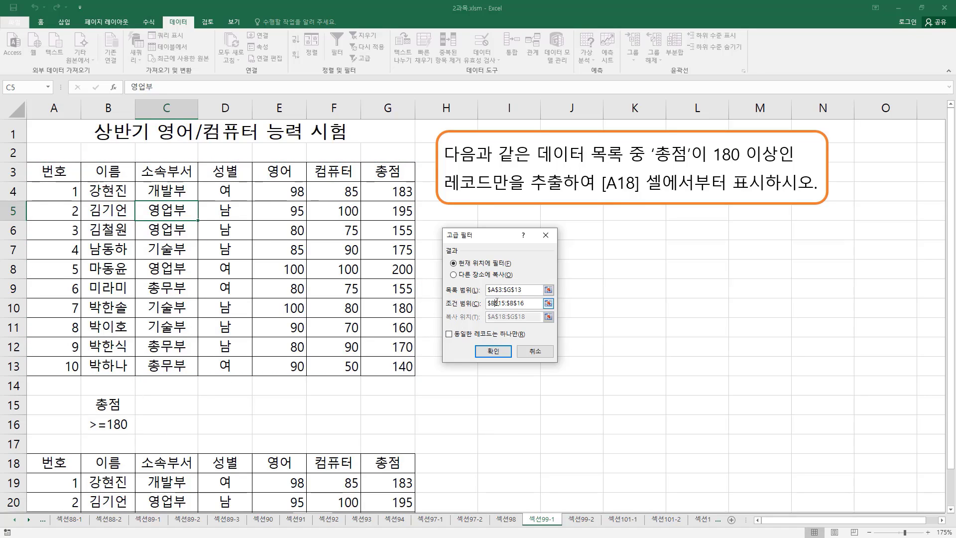
click(495, 351)
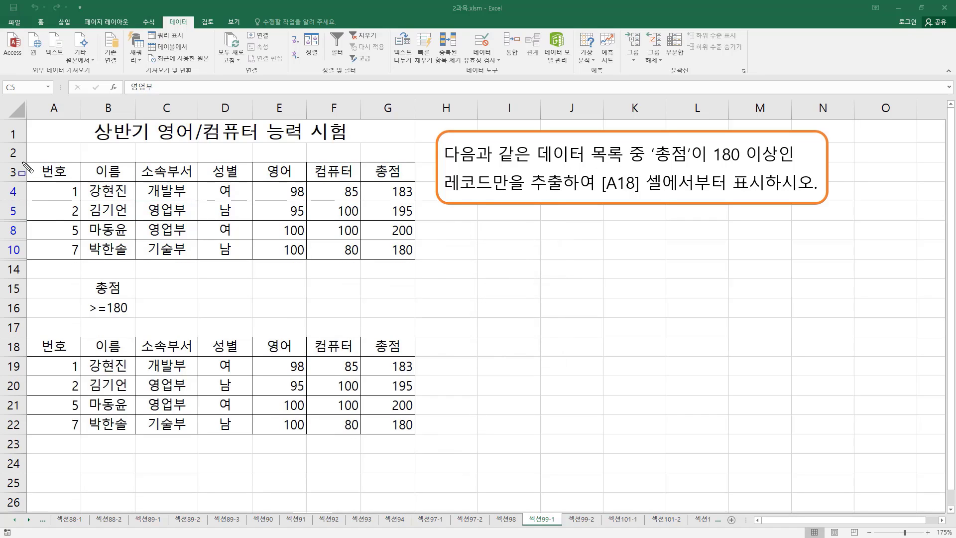
mouse_move(25, 159)
mouse_down()
mouse_move(244, 259)
mouse_move(426, 265)
mouse_up()
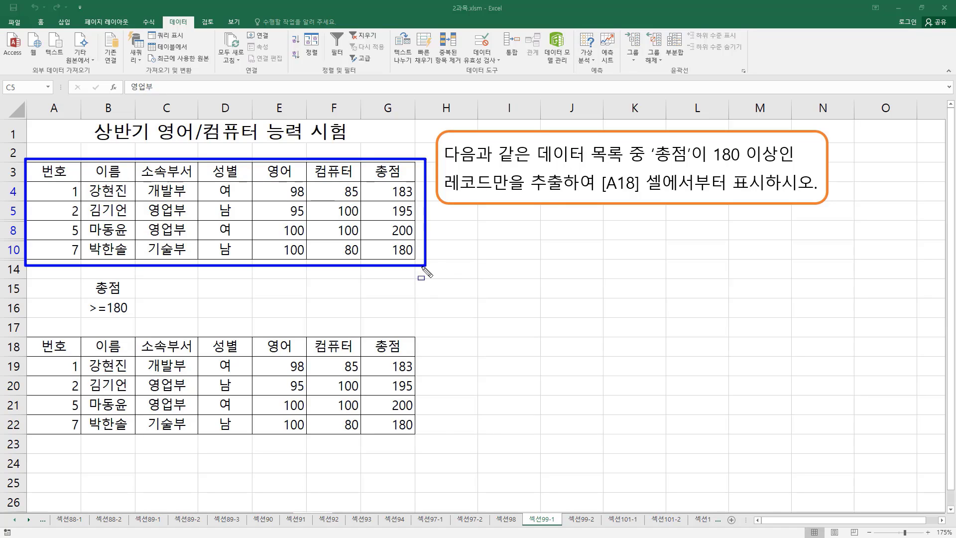
mouse_move(4, 162)
mouse_down()
mouse_move(37, 273)
mouse_move(29, 285)
mouse_up()
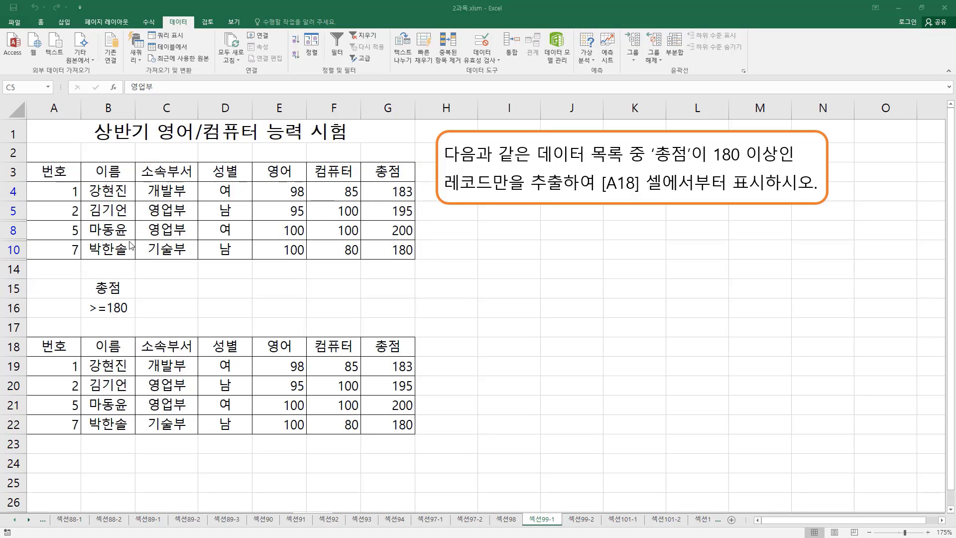
Clear the in-place advanced filter from the exam score table to show all its records again.
mouse_move(53, 172)
mouse_down()
mouse_move(309, 228)
mouse_move(376, 254)
mouse_up()
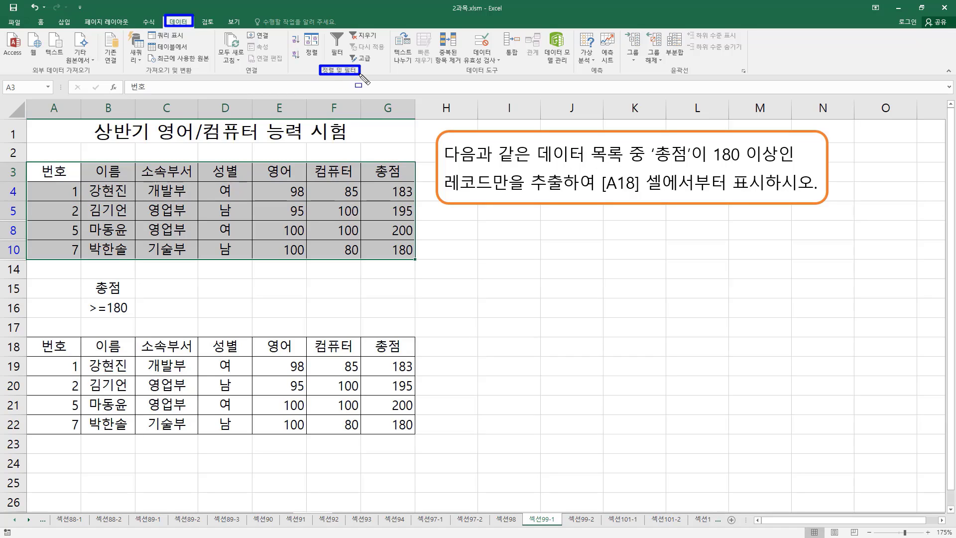
drag(349, 29, 380, 41)
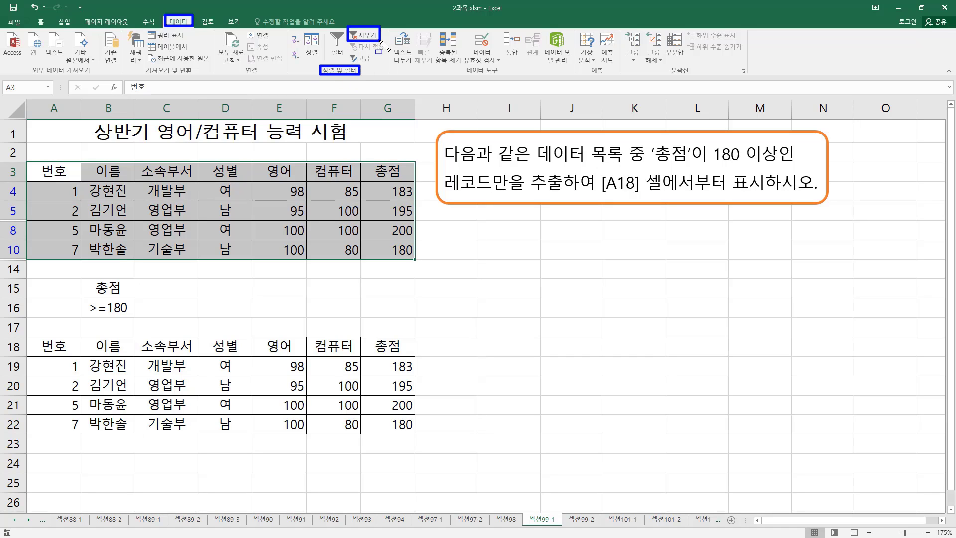
click(367, 37)
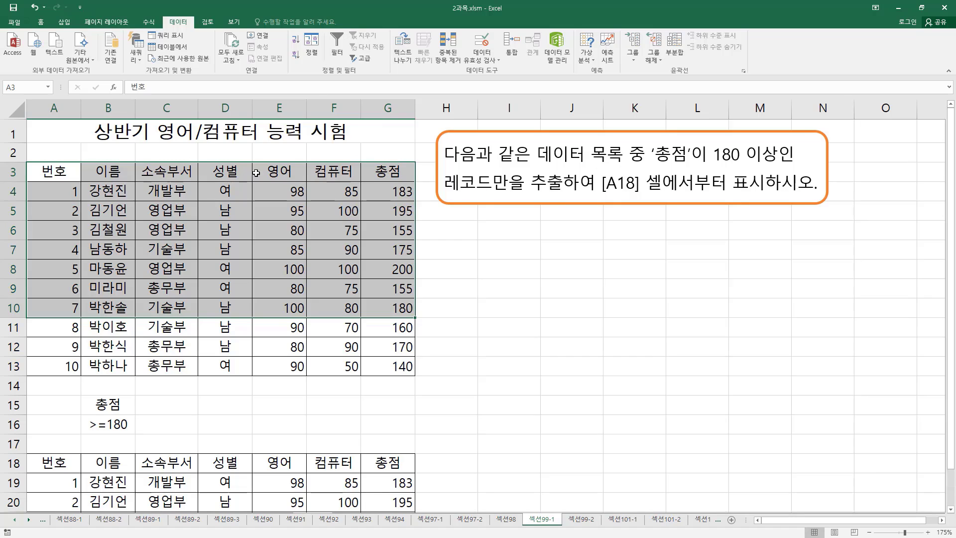
Examine the Advanced Filter (고급 필터) result, range and unique-records (동일한 레코드는 하나만) options for the exam score table, and cancel without applying.
click(158, 267)
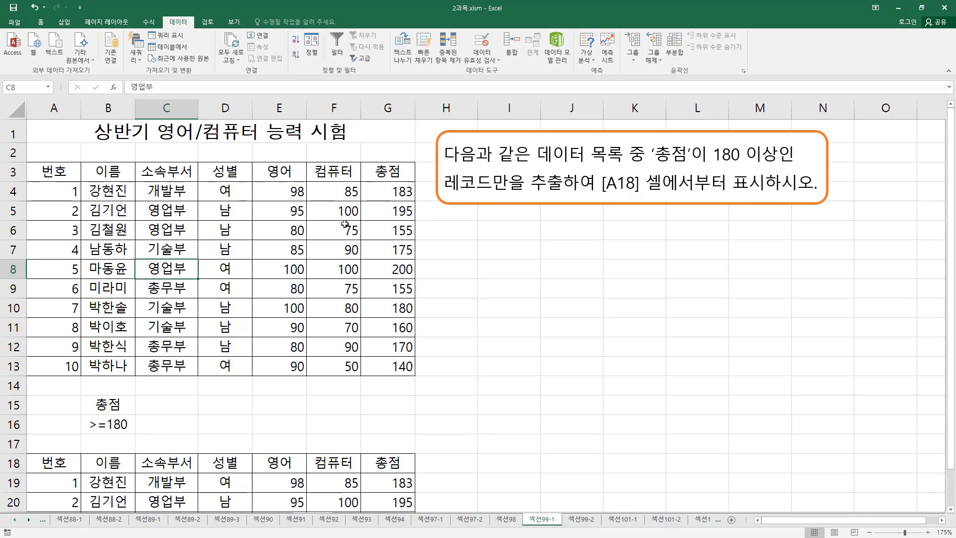
click(297, 217)
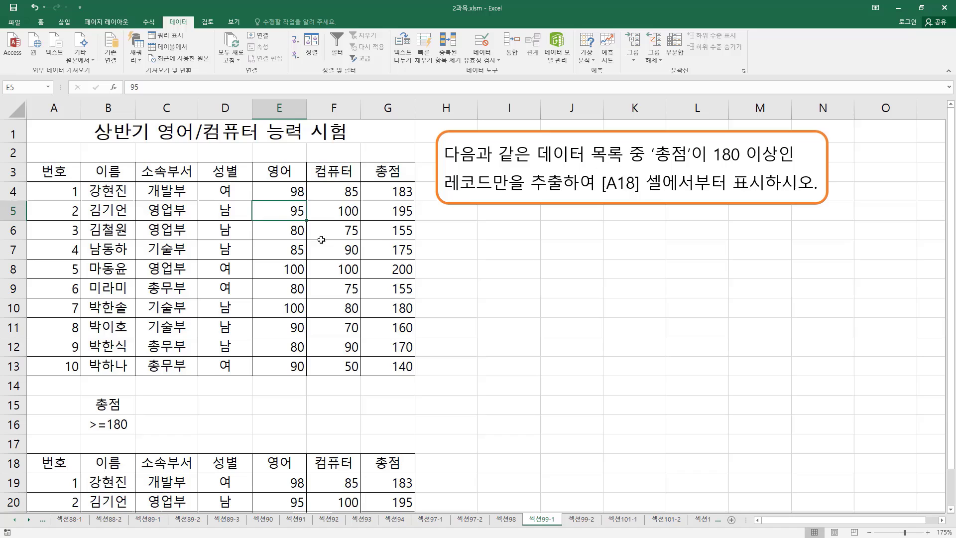
click(362, 58)
drag(441, 242, 533, 281)
mouse_move(437, 283)
mouse_down()
mouse_move(457, 311)
mouse_move(497, 332)
mouse_move(566, 327)
mouse_up()
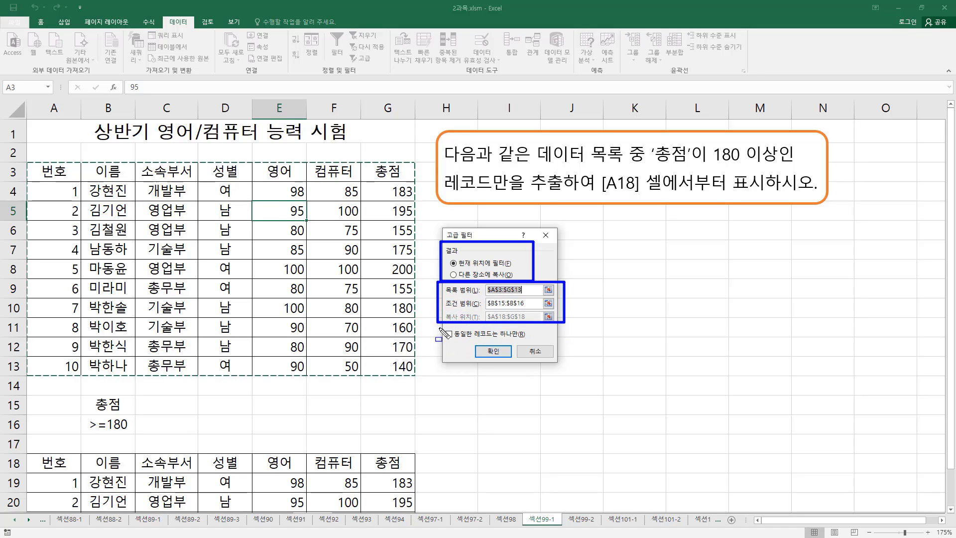
drag(444, 340, 522, 340)
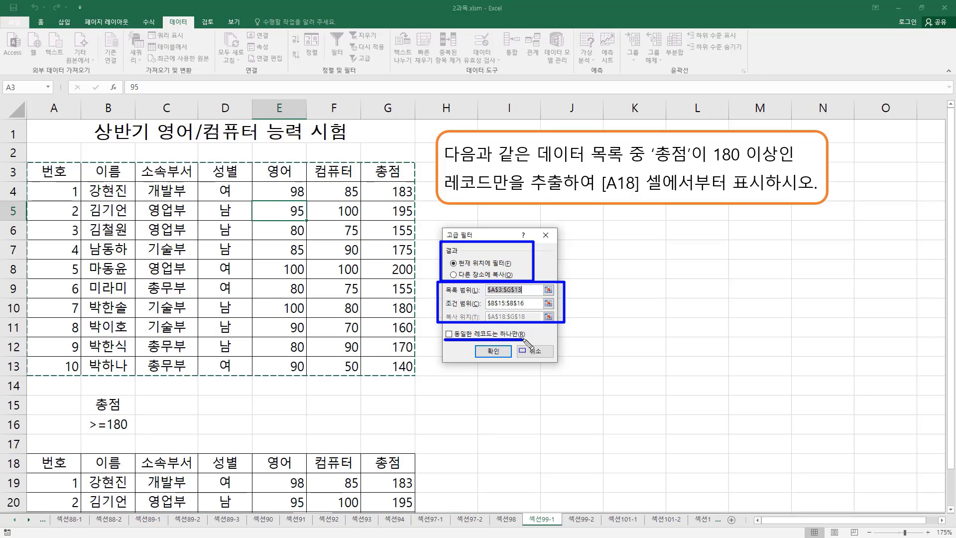
click(525, 351)
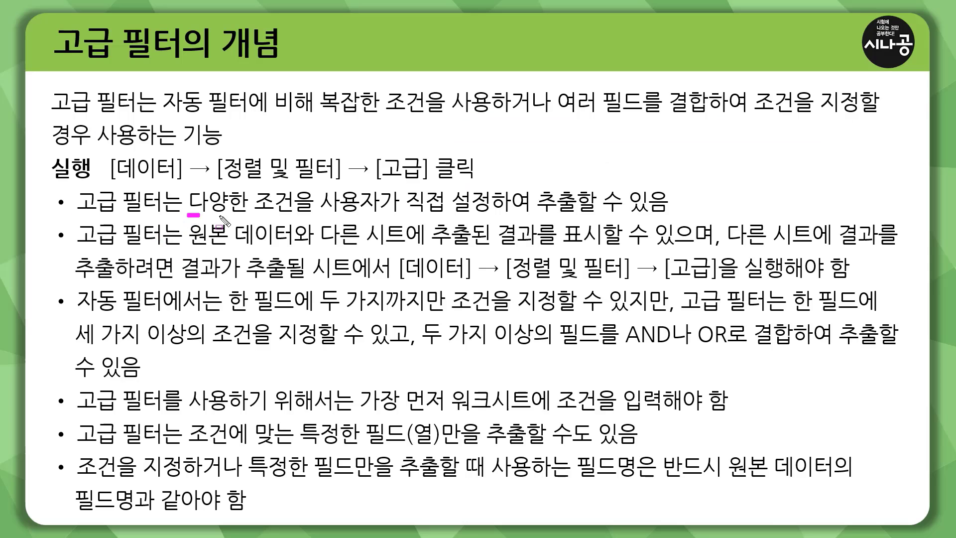
drag(189, 215, 575, 214)
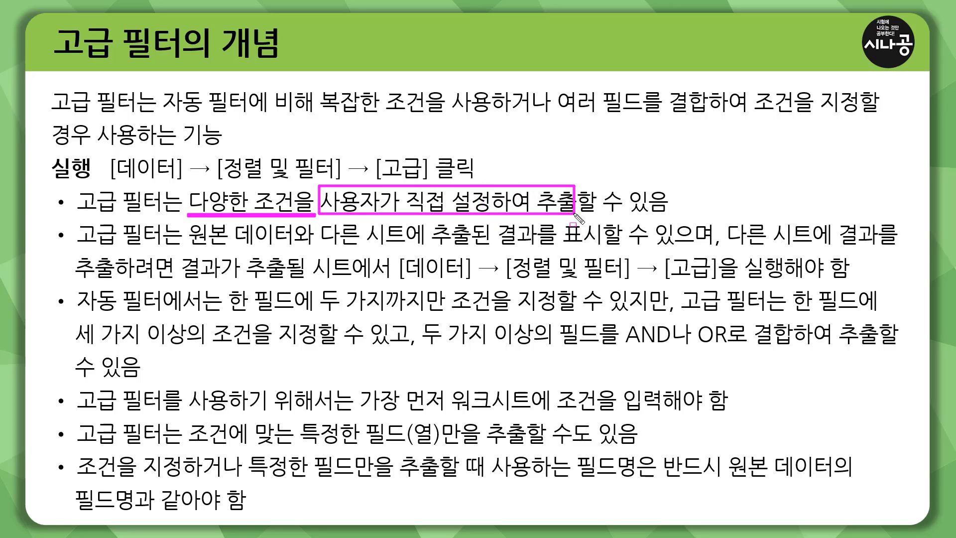